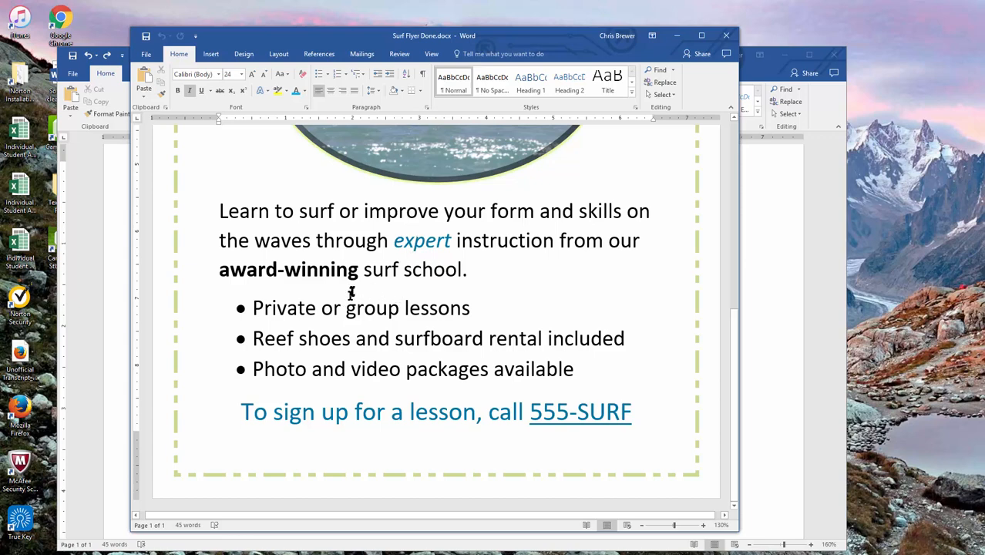
Review the finished sample flyer and the unformatted Surf Flyer draft, switching the draft's formatting marks off and on again
scroll(407, 314, "up", 5)
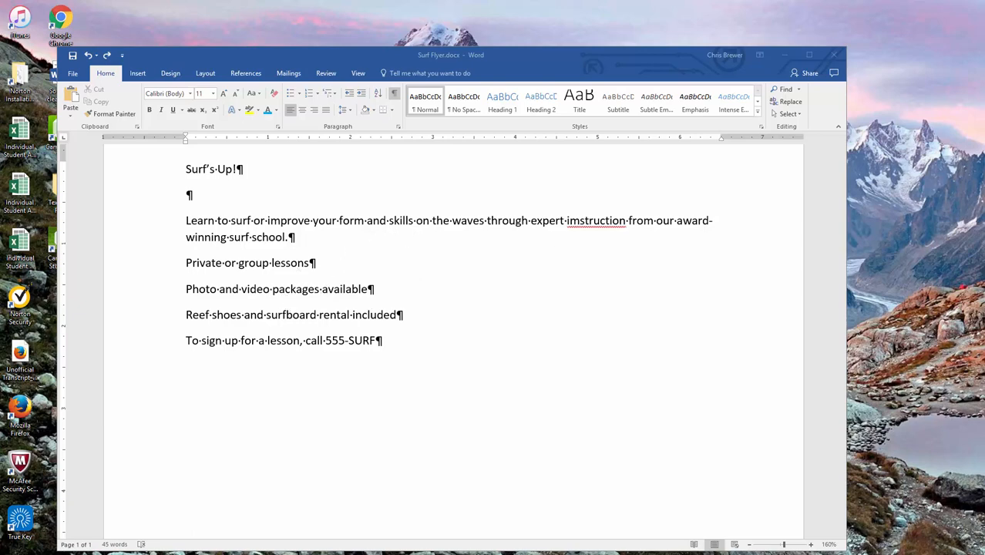
left_click_drag(984, 65, 595, 50)
scroll(397, 308, "down", 5)
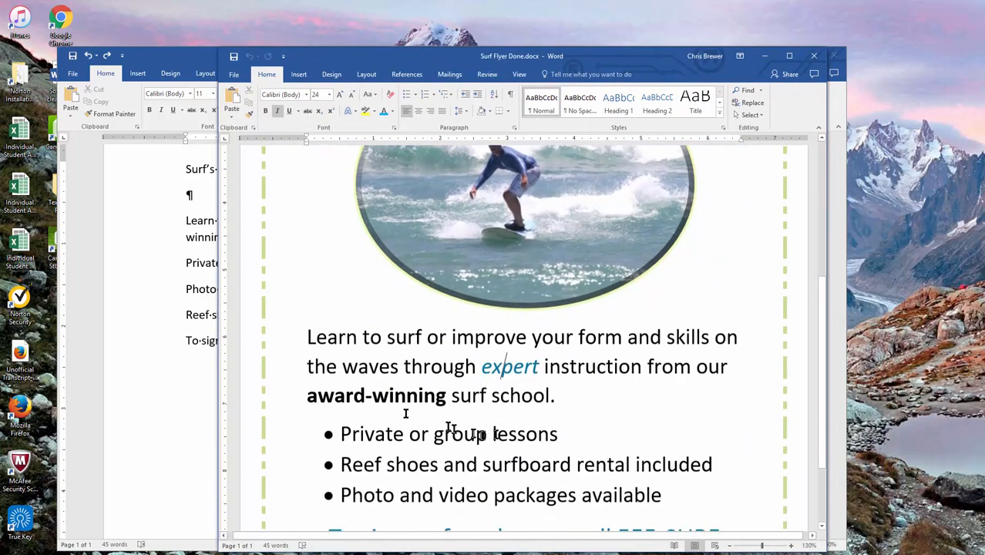
scroll(341, 497, "down", 2)
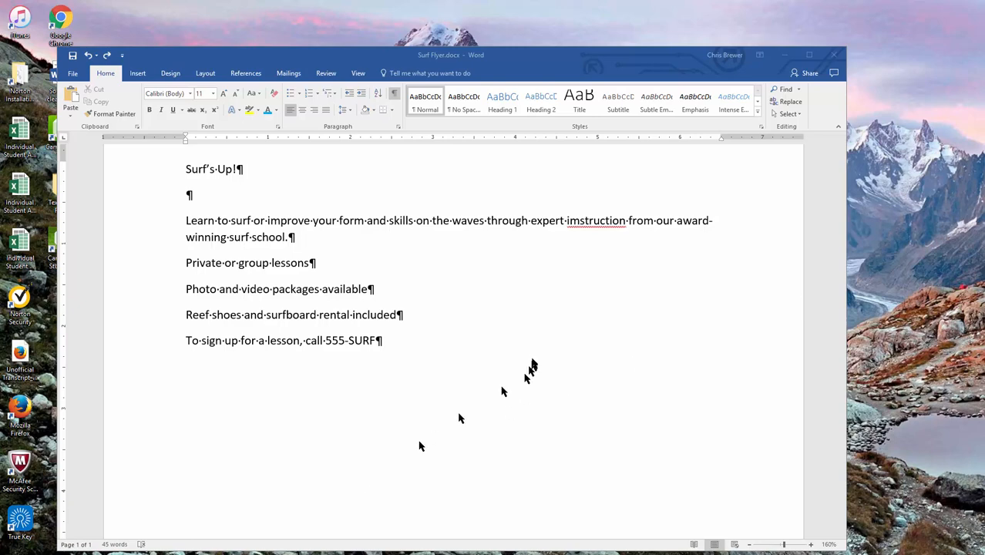
scroll(529, 362, "up", 3)
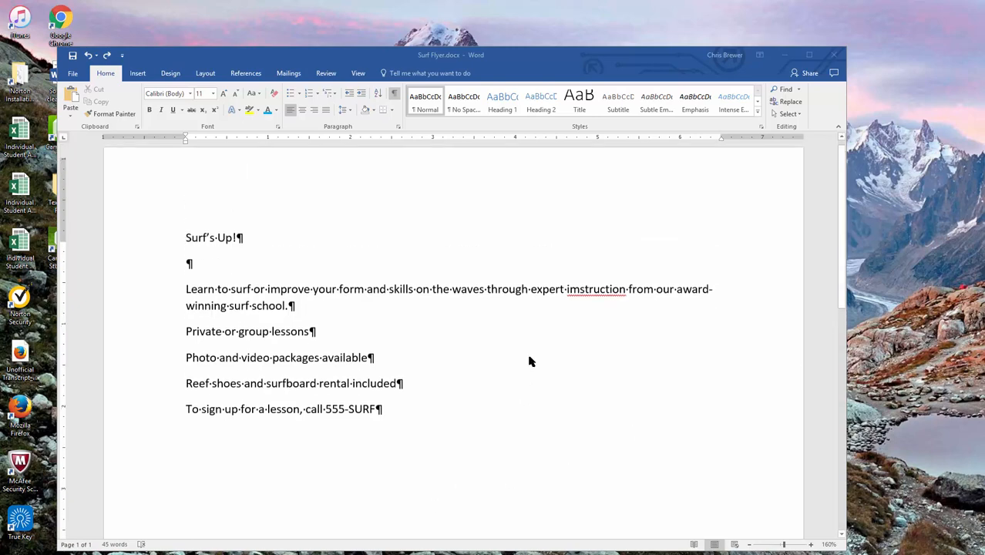
left_click(394, 95)
left_click(394, 96)
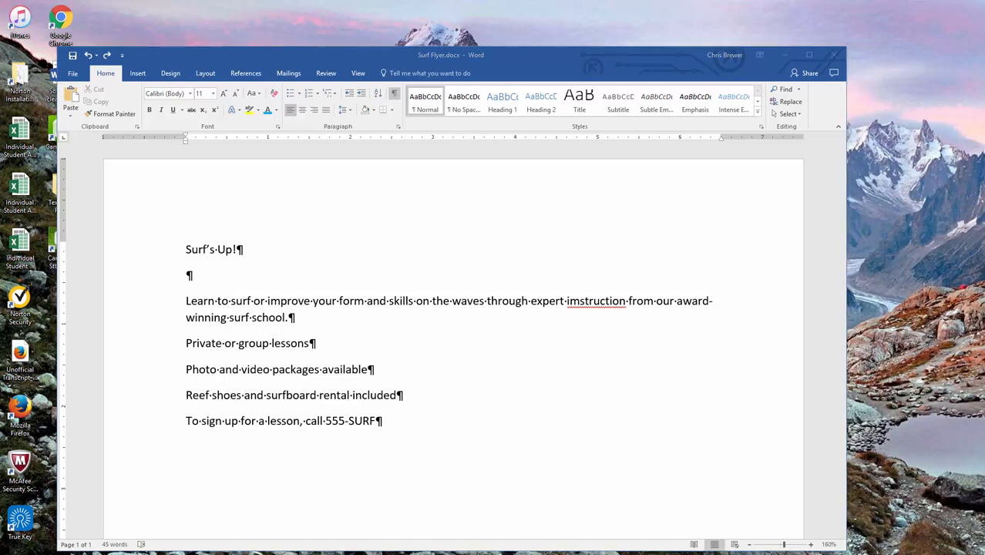
Center the "Surf's Up!" heading in the Surf Flyer draft
left_click(241, 251)
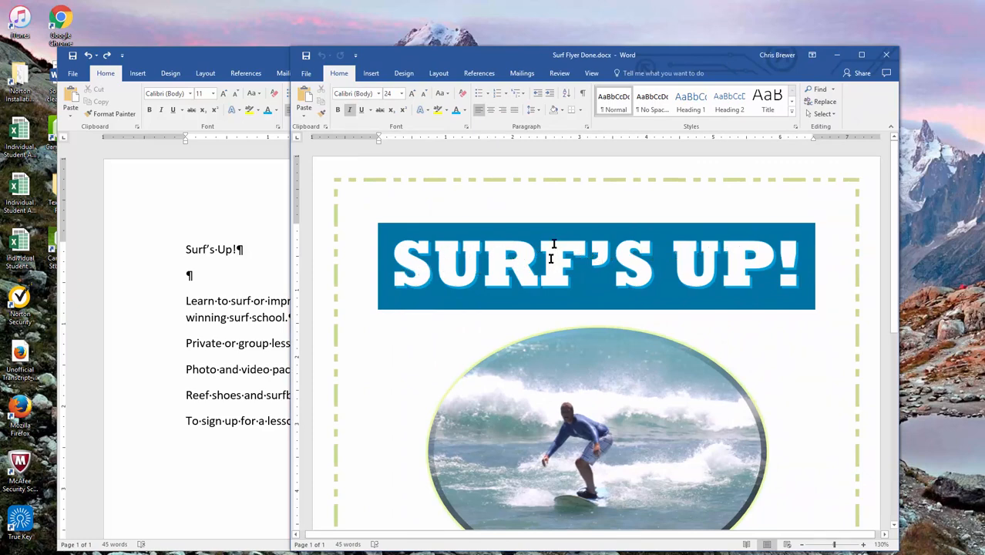
left_click(140, 228)
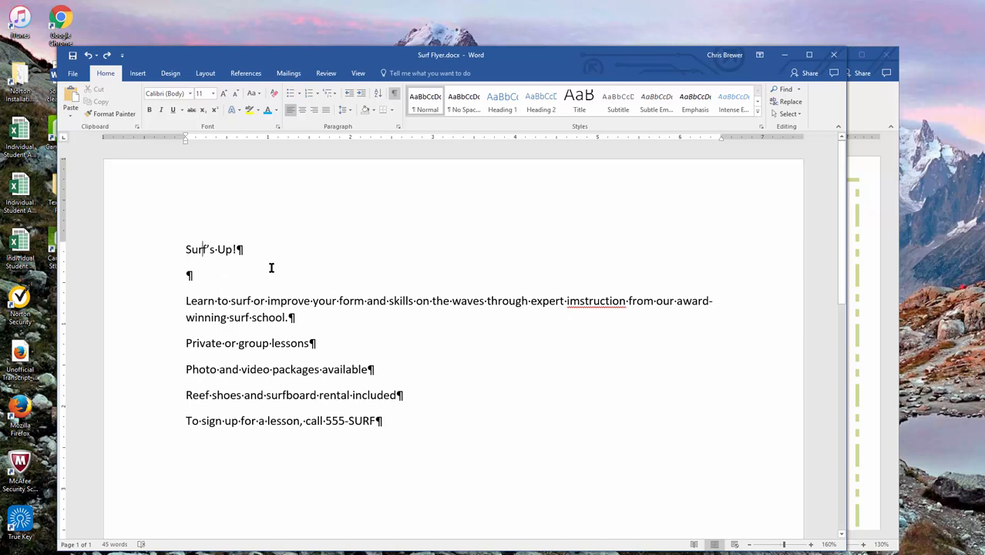
left_click(303, 113)
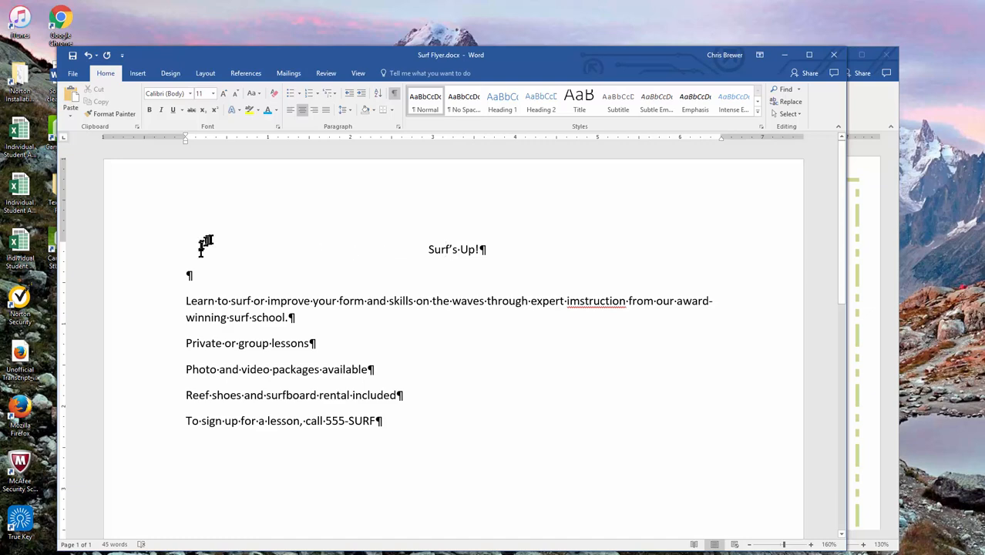
Select the whole "Surf's Up!" heading and set its font to Rockwell Extra Bold
left_click(158, 262)
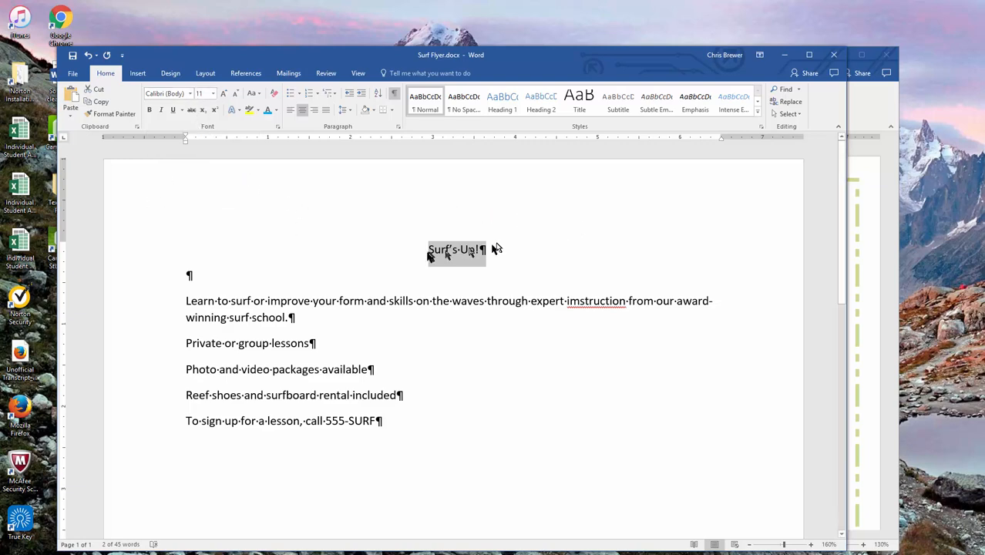
left_click(190, 94)
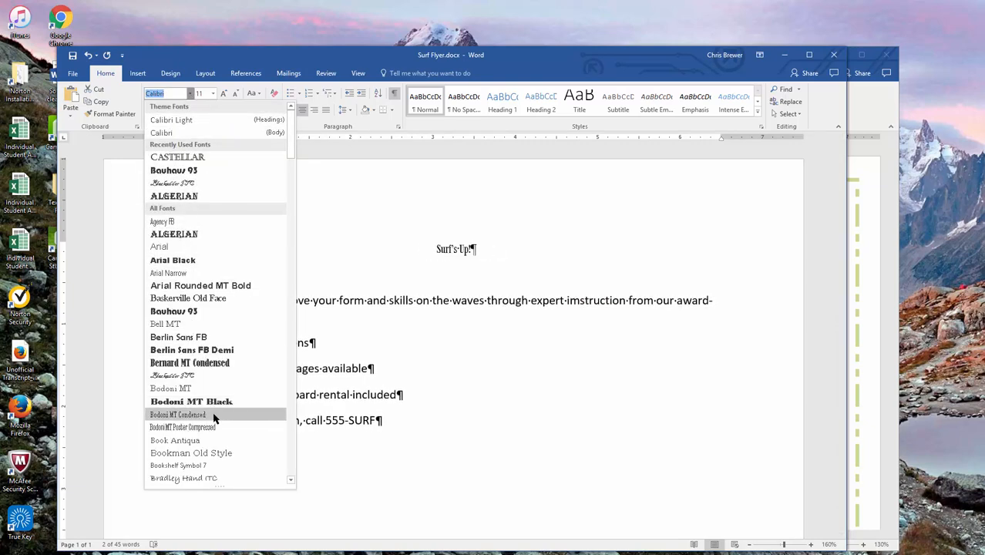
scroll(215, 419, "down", 7)
scroll(214, 419, "down", 20)
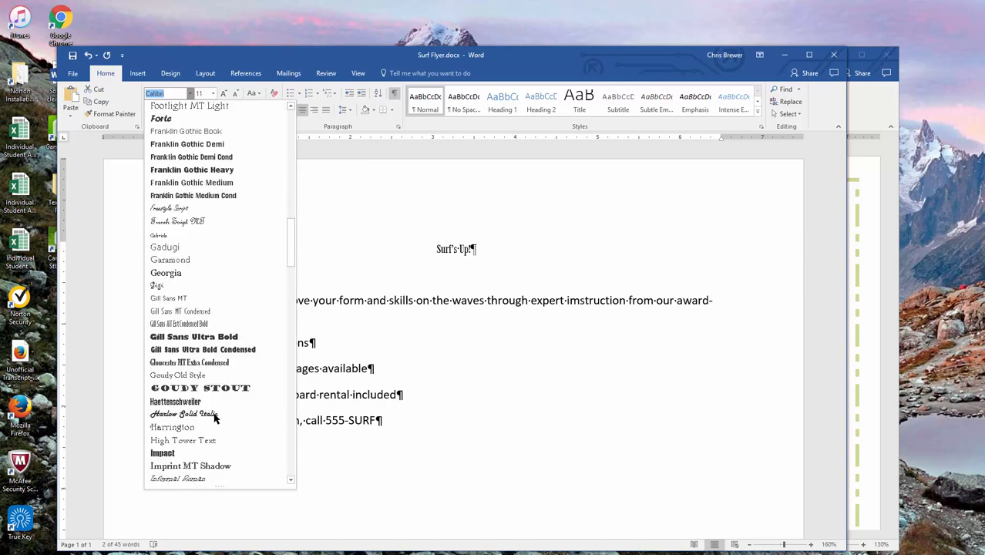
scroll(214, 418, "down", 18)
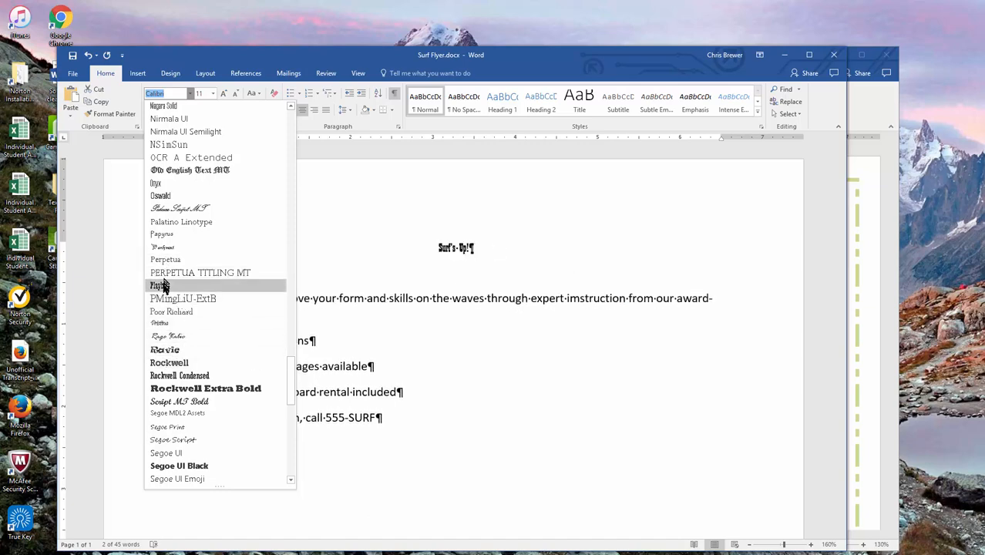
left_click(188, 390)
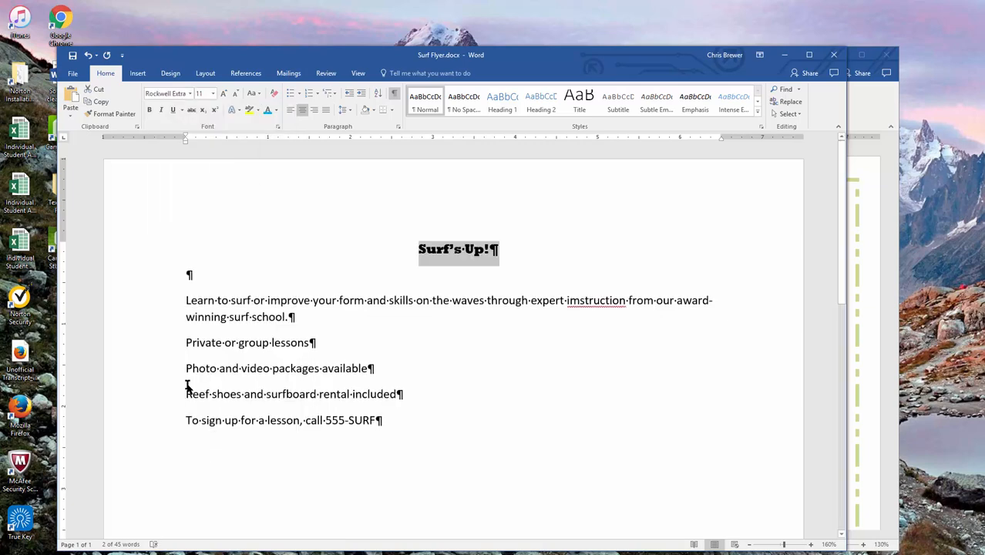
Set the selected heading's font size to 72 and change its case to UPPERCASE
left_click(214, 93)
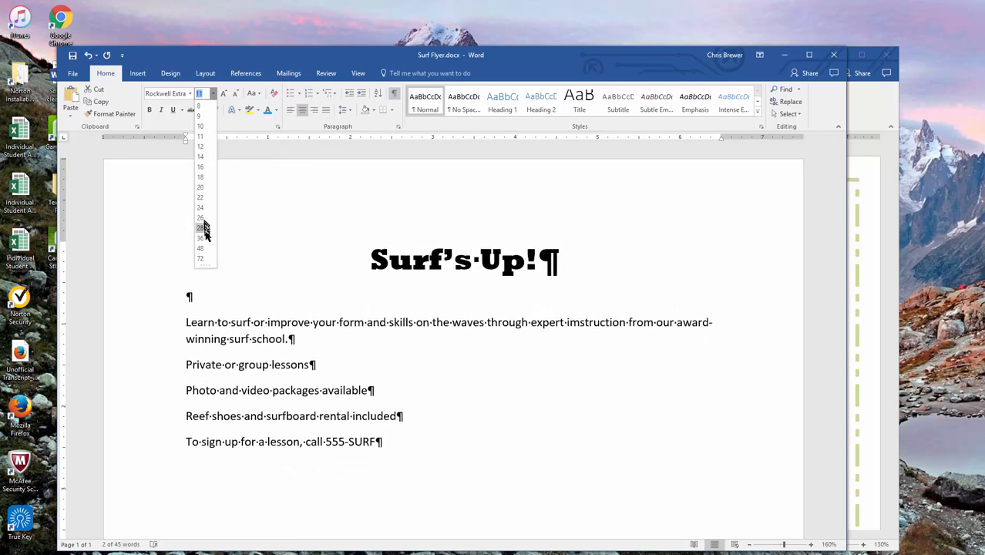
left_click(201, 259)
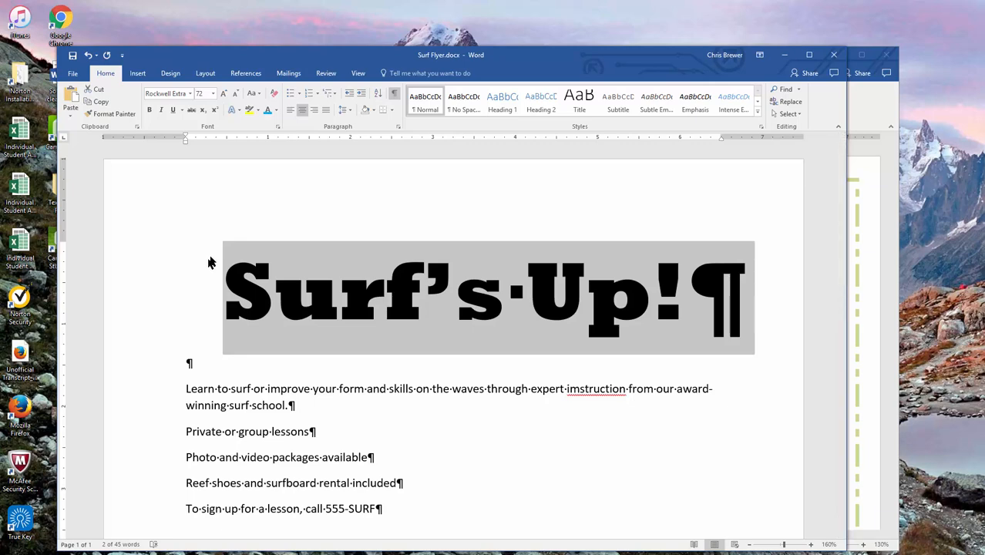
left_click(261, 95)
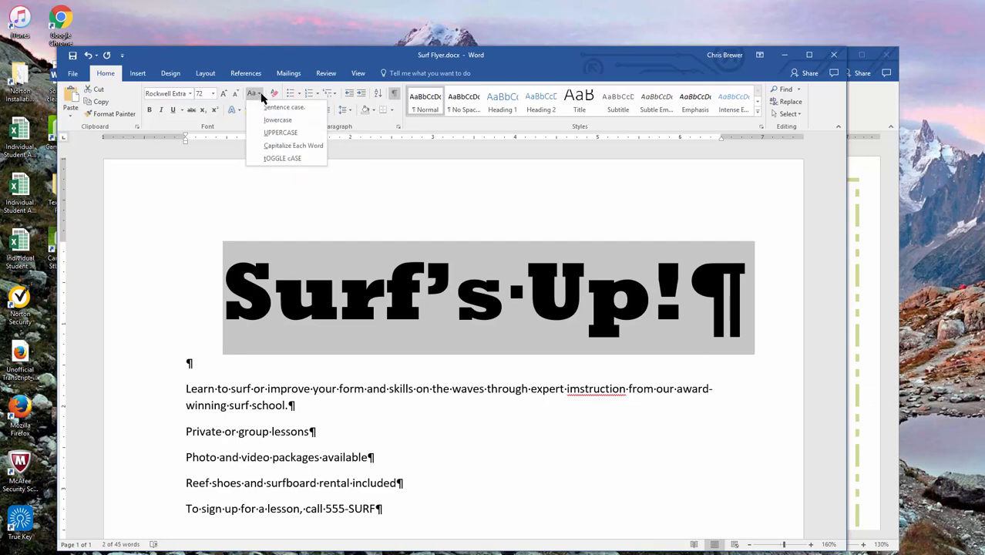
left_click(280, 134)
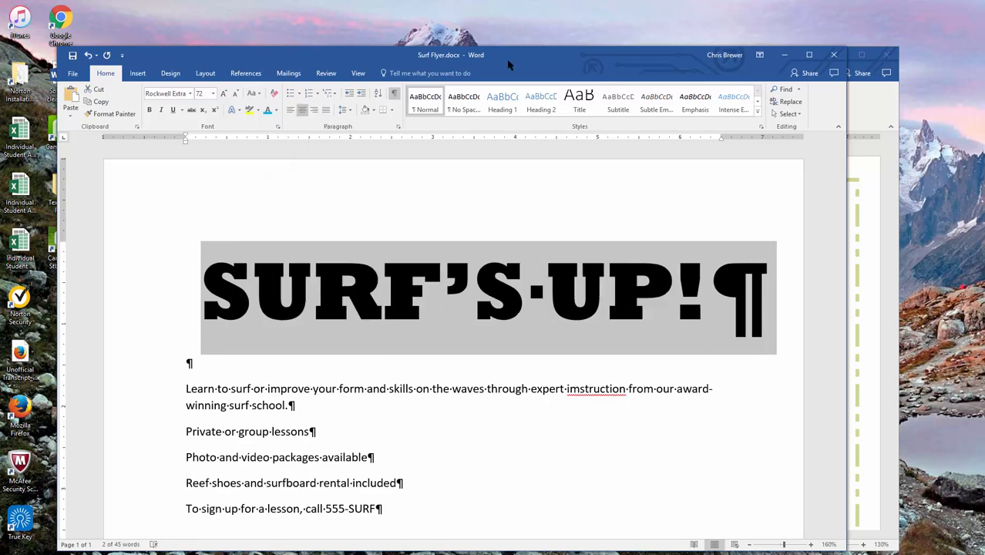
Apply the white text effect with orange outline and hard orange shadow to the heading, and hide the formatting marks
left_click(858, 123)
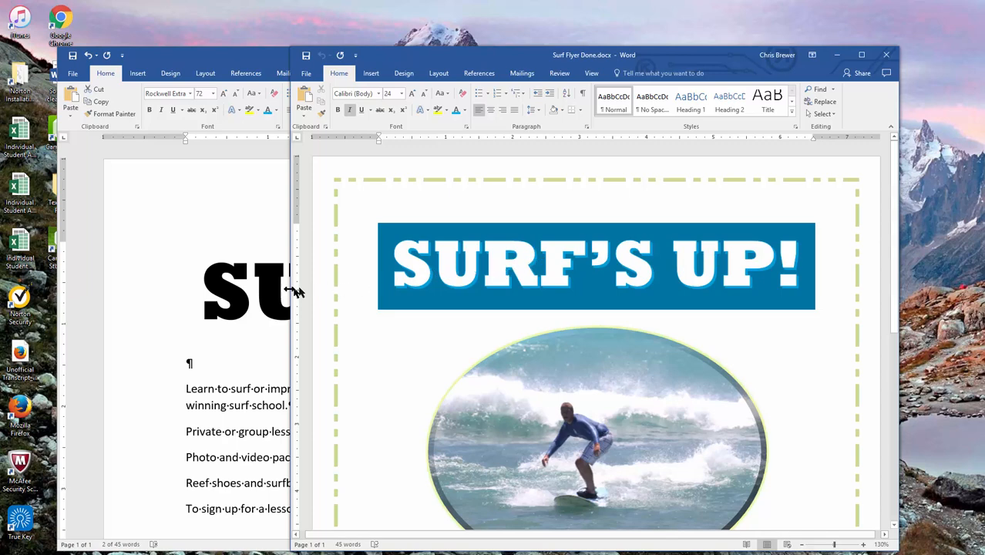
left_click(152, 289)
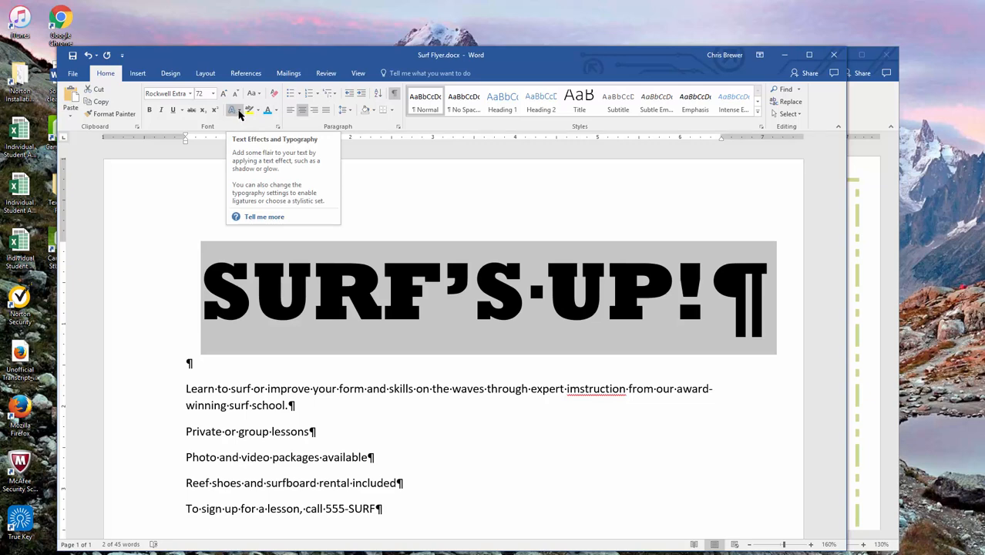
left_click(239, 114)
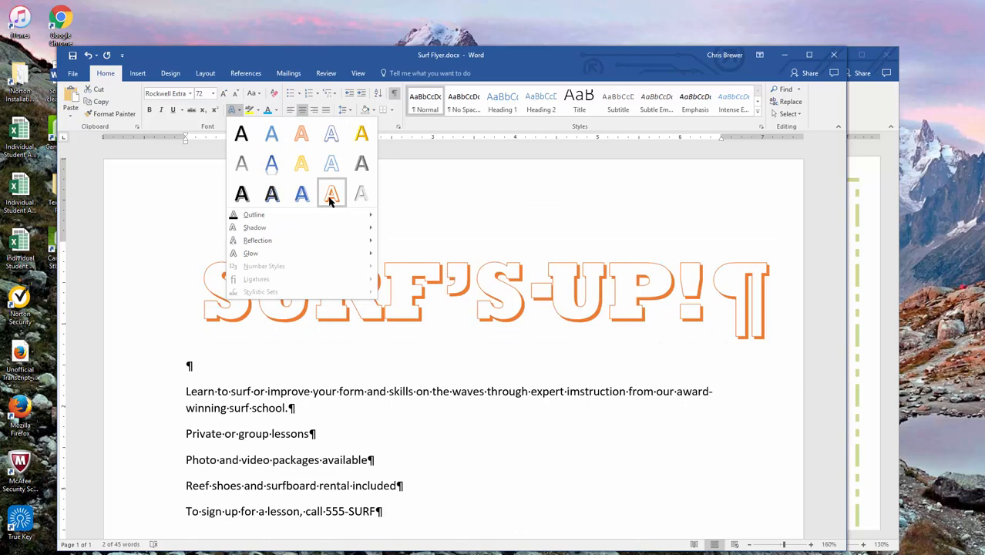
left_click(330, 198)
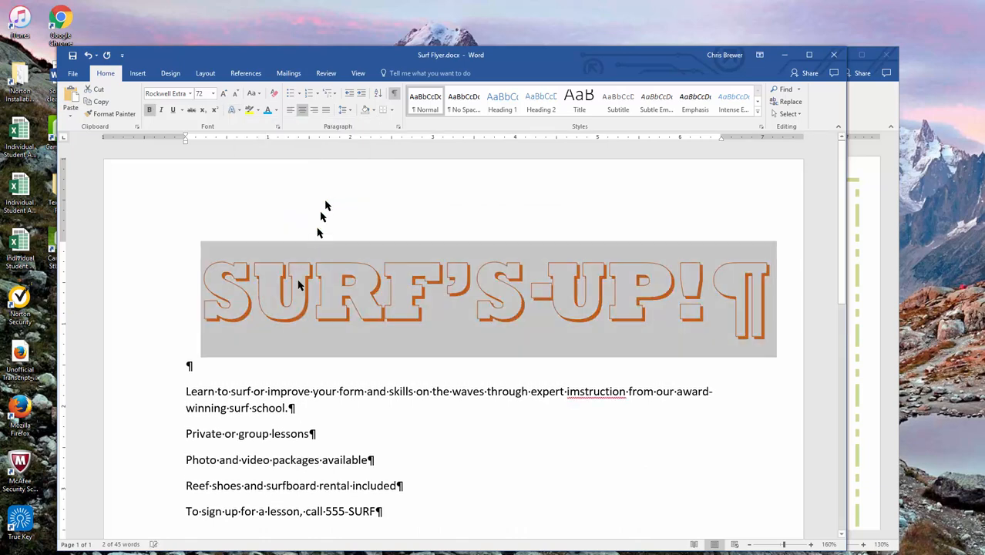
left_click(285, 364)
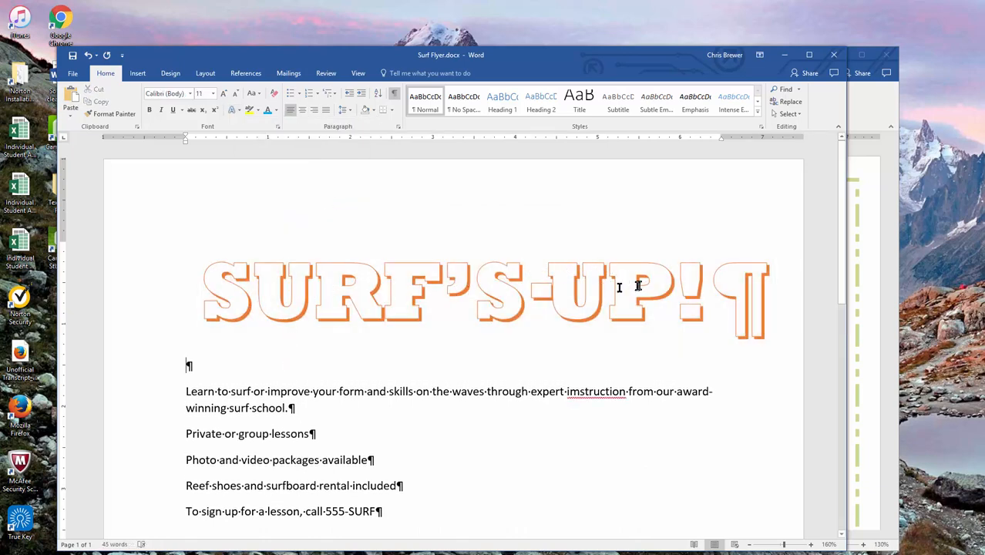
left_click(393, 93)
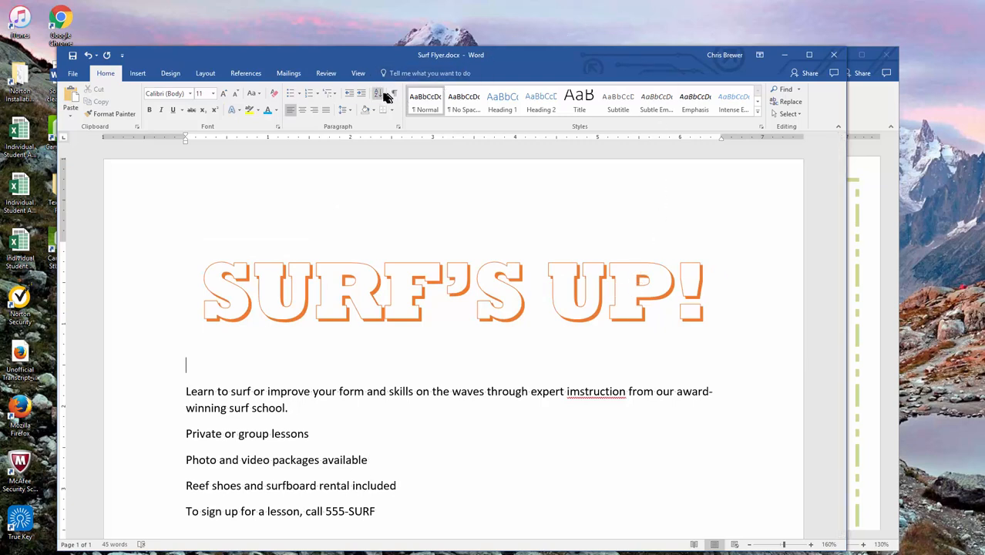
Check the finished flyer's heading and shade the draft's heading paragraph with Orange, Accent 2, Darker 25%
left_click(886, 100)
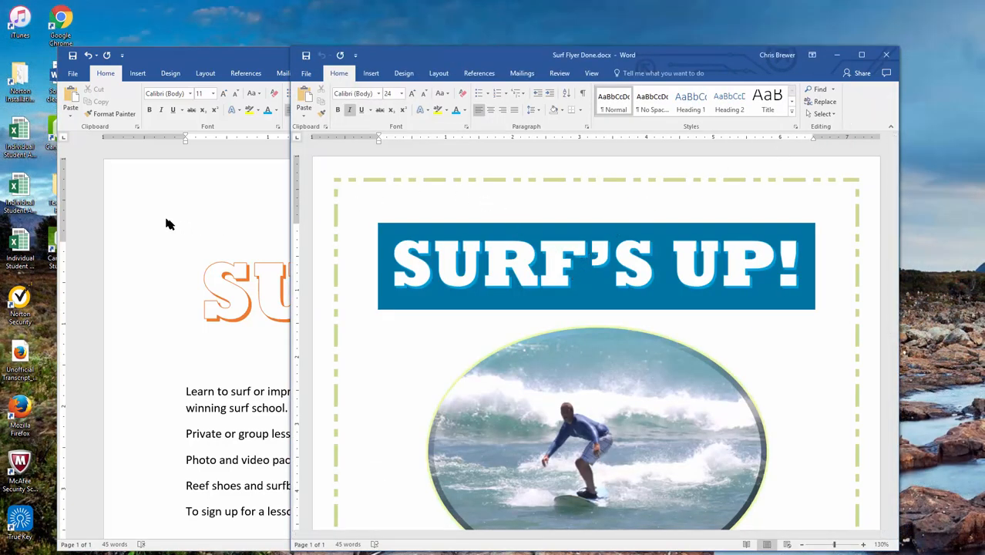
left_click(173, 251)
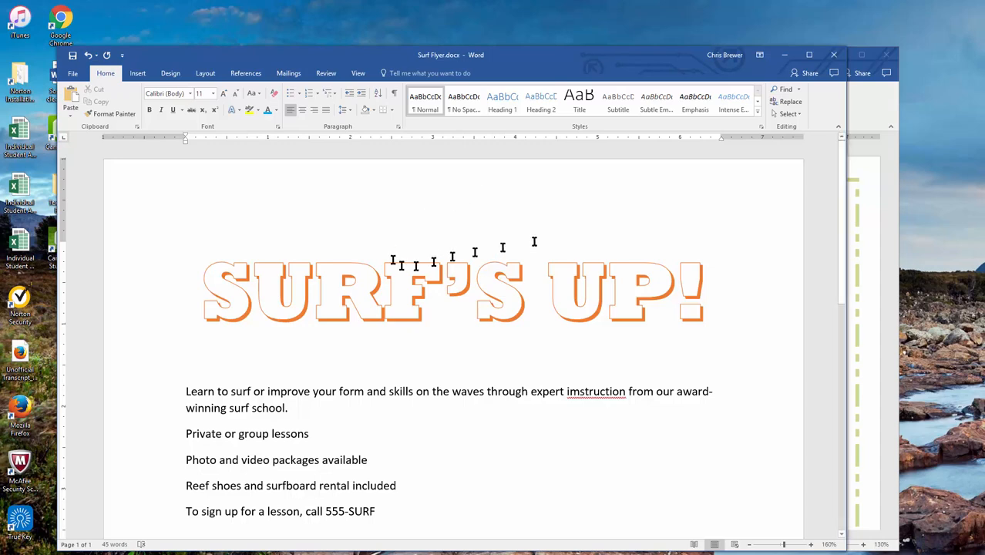
left_click(876, 123)
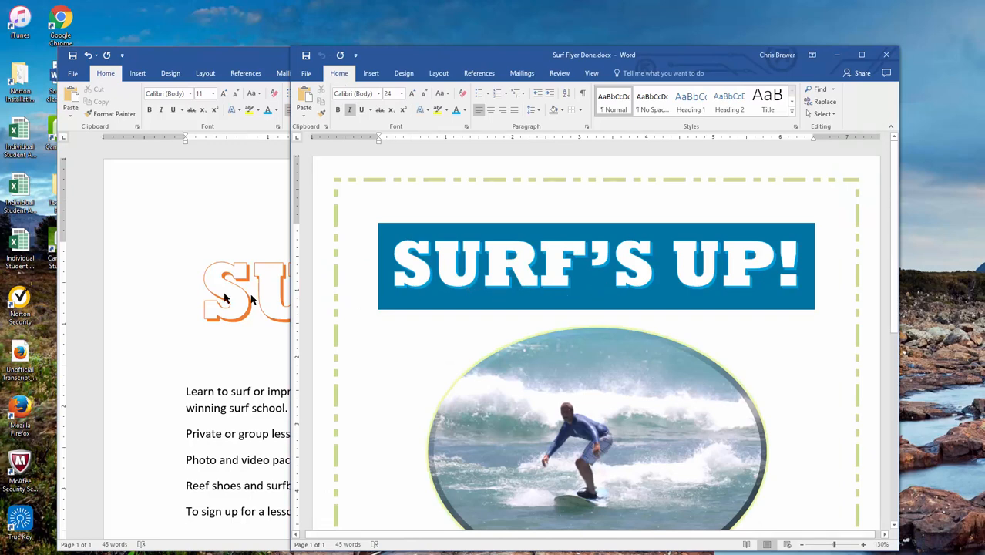
left_click(124, 297)
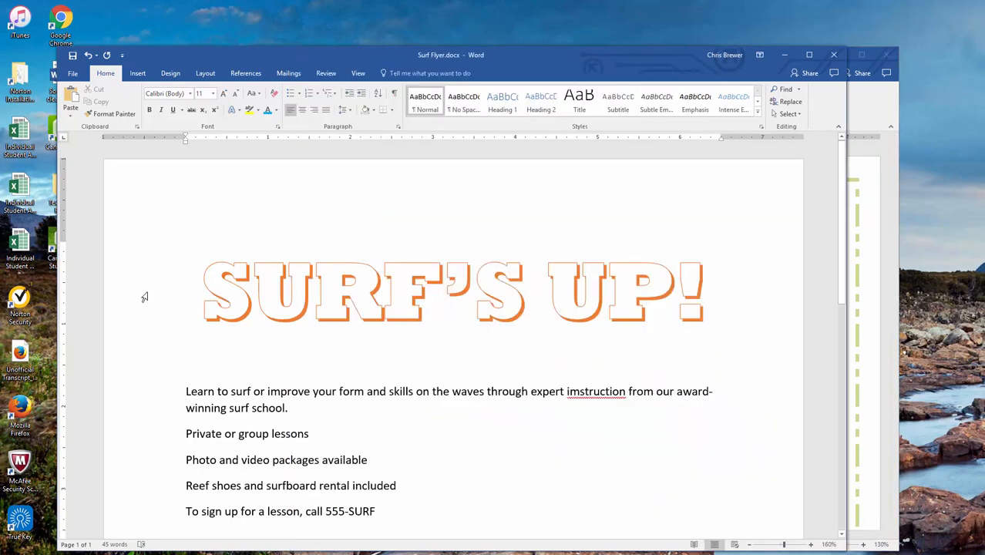
left_click(310, 301)
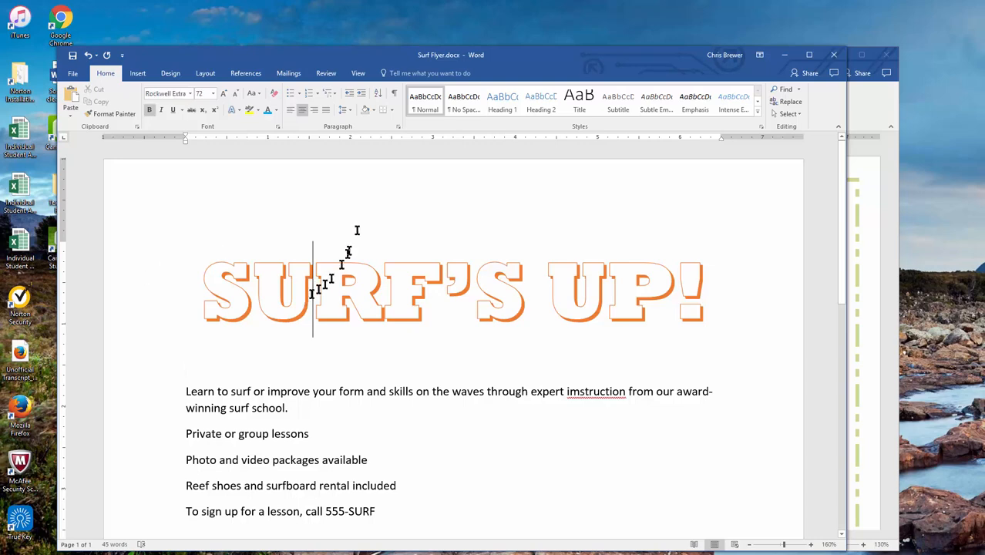
left_click(373, 110)
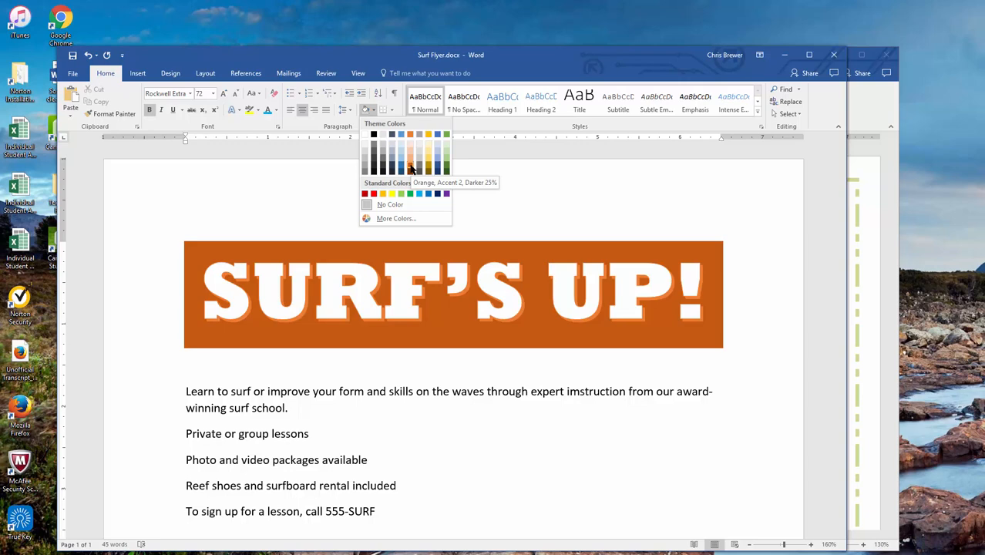
left_click(411, 168)
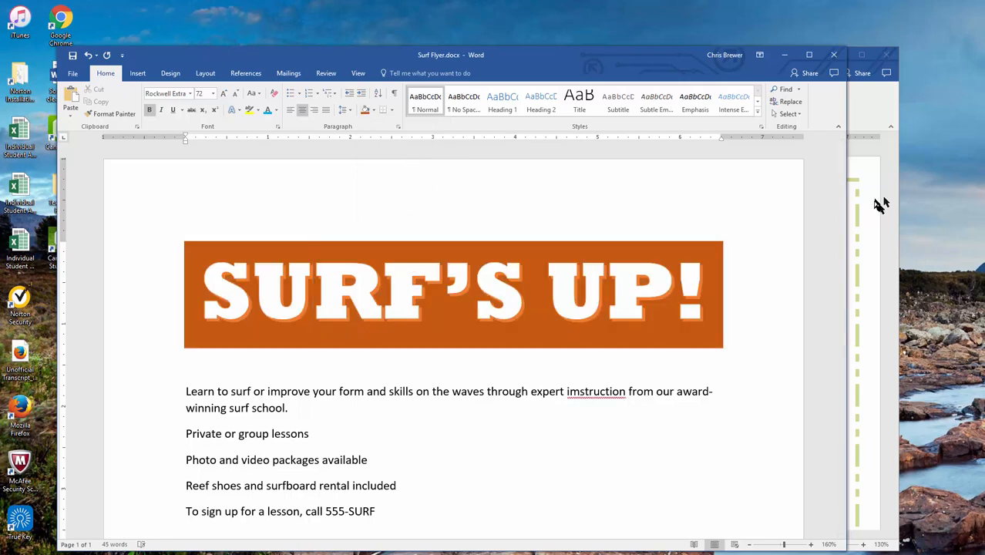
Compare the shaded heading in the draft with the heading of the finished sample flyer
left_click(892, 291)
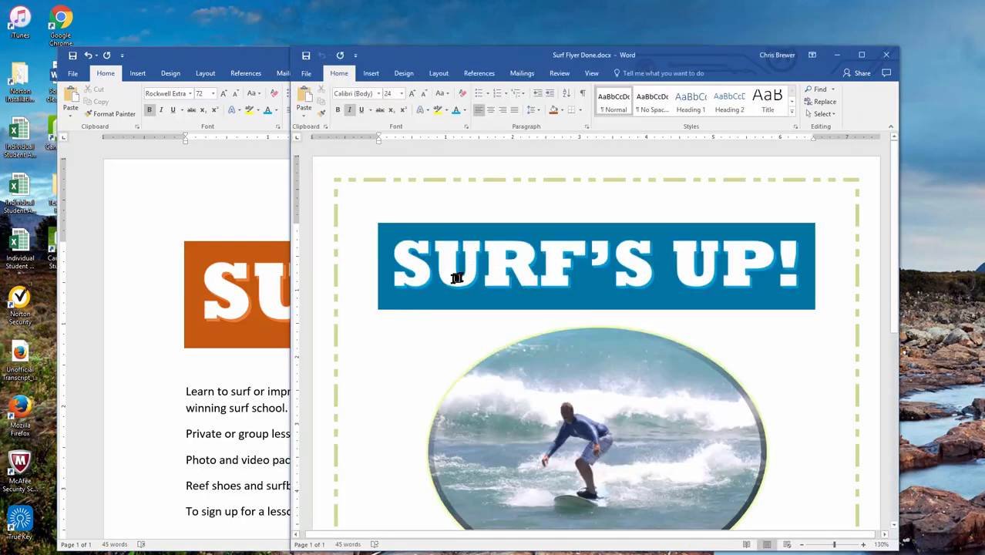
left_click(196, 290)
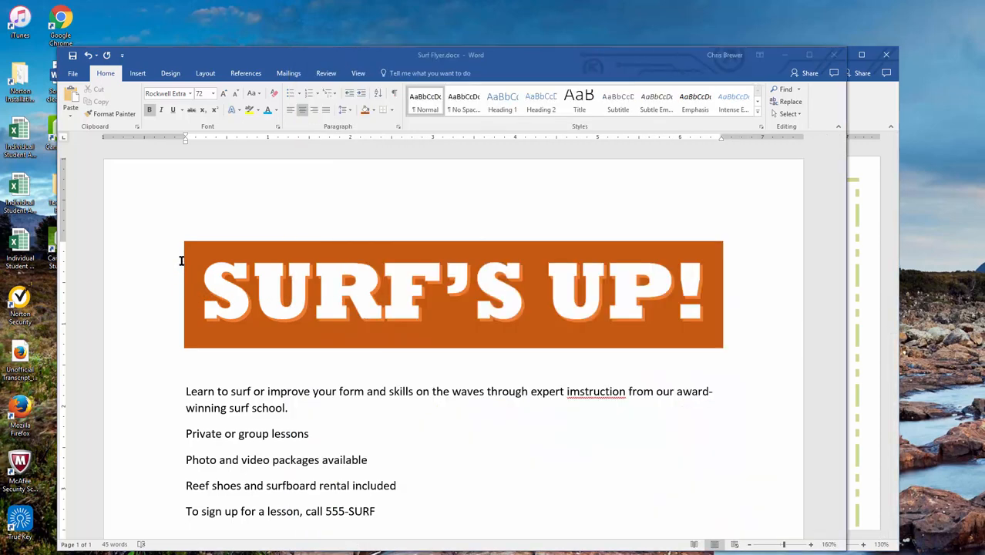
left_click(285, 323)
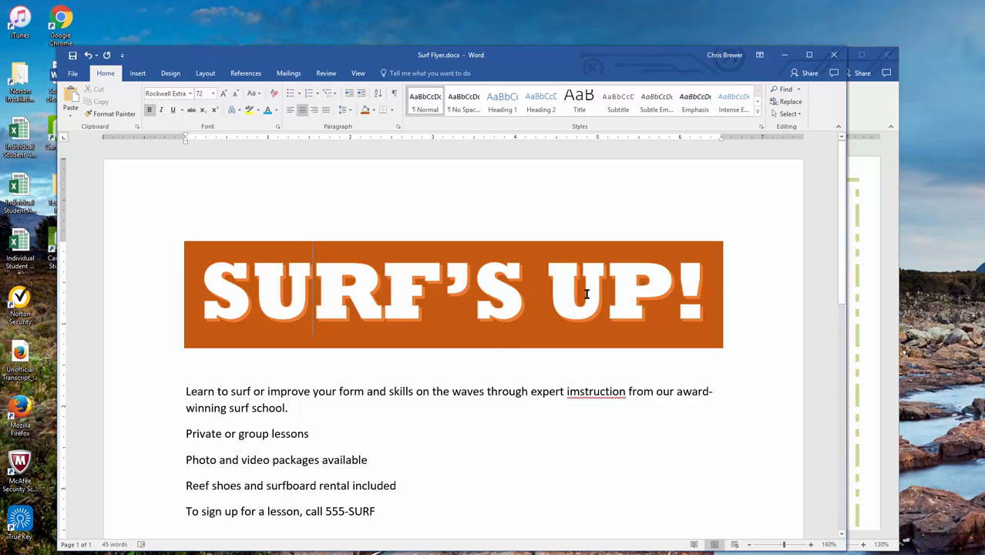
Center the "To sign up for a lesson" line at the end of the flyer text
scroll(585, 293, "down", 1)
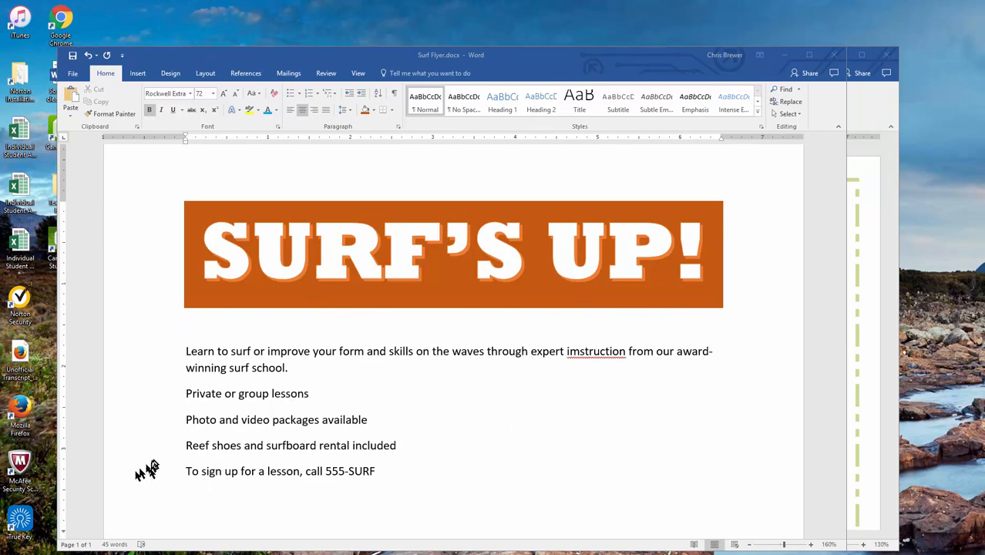
left_click(246, 473)
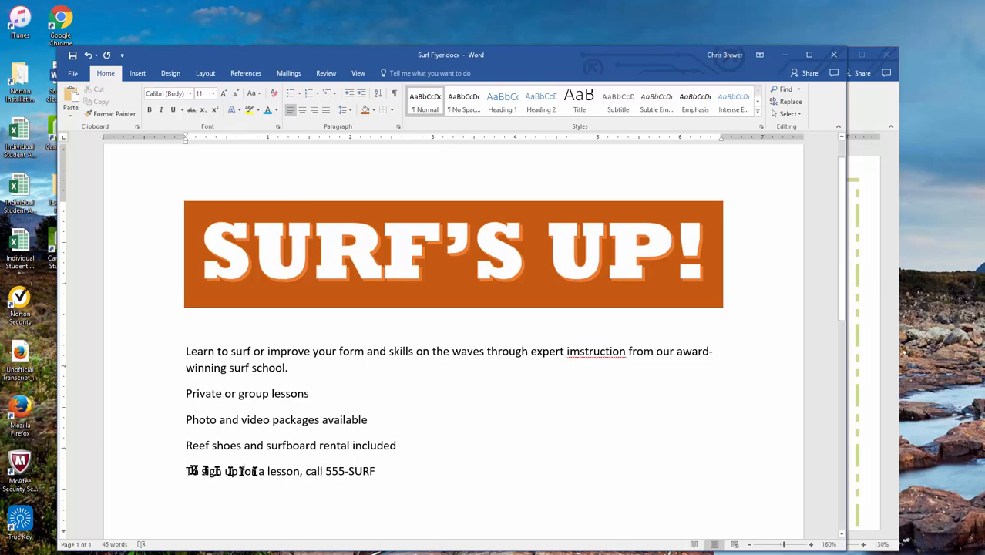
left_click(302, 111)
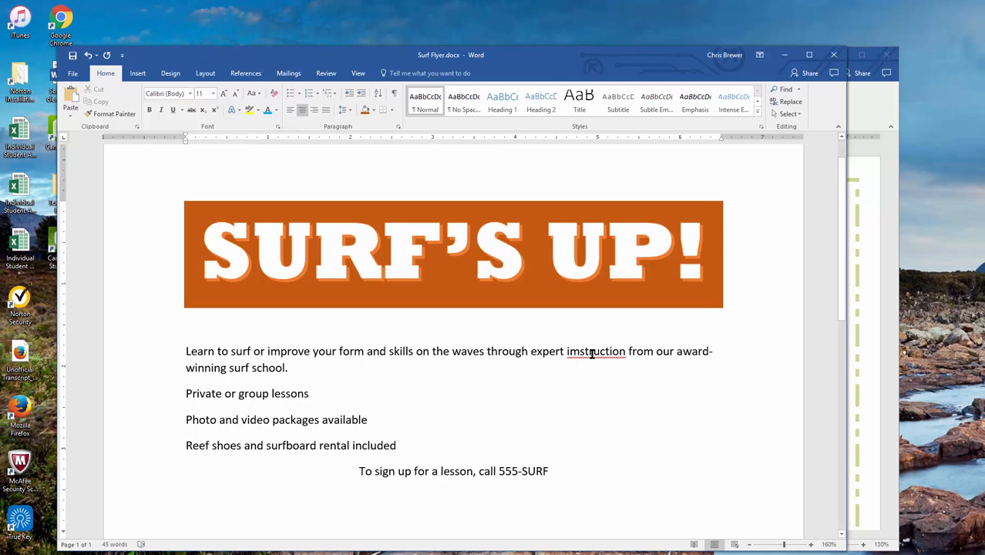
Correct the misspelled word "imstruction" in the first body paragraph to "instruction"
left_click(592, 353)
right_click(593, 357)
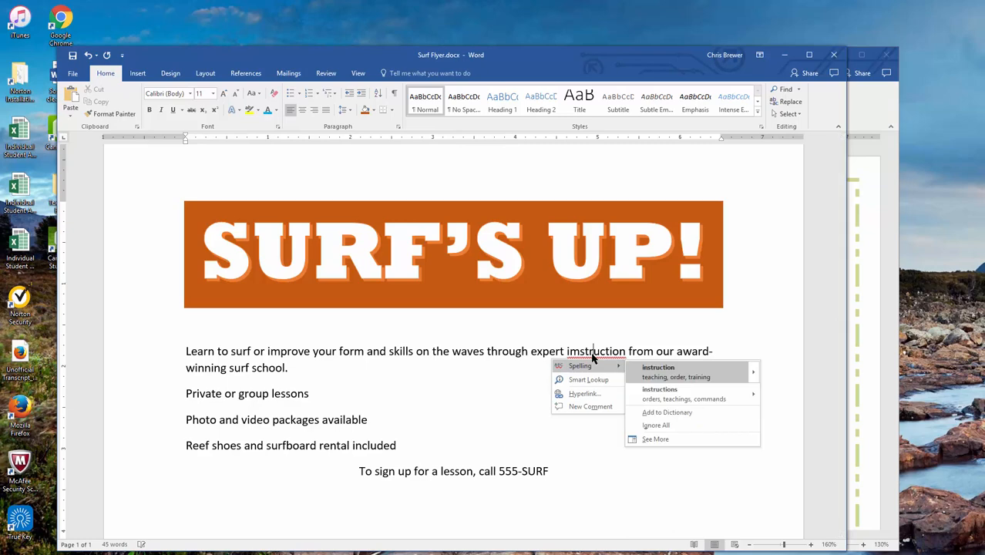
left_click(657, 369)
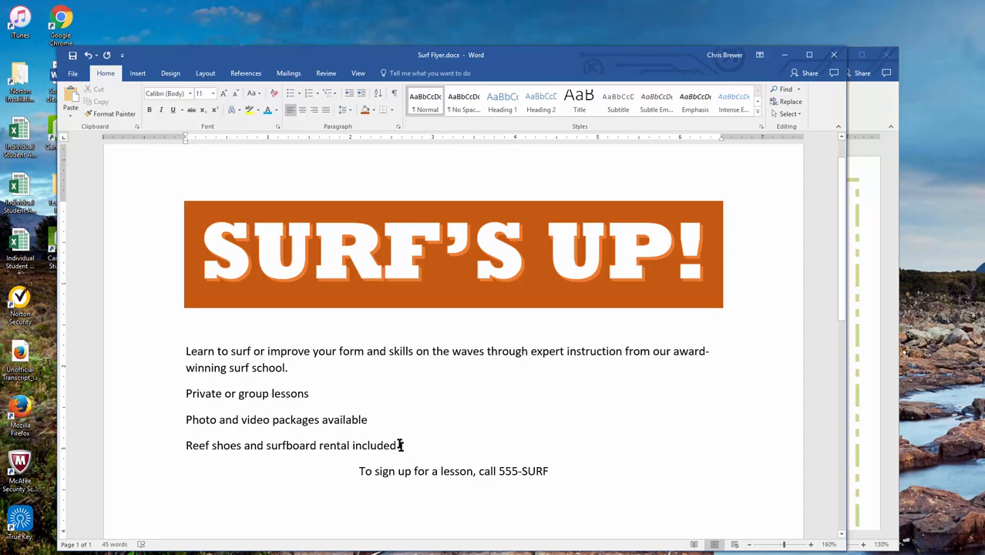
Set the font size of the introductory paragraph and the three service lines to 24, and show the formatting marks
mouse_move(400, 446)
left_mouse_down()
mouse_move(334, 399)
mouse_move(186, 347)
mouse_move(258, 416)
mouse_move(347, 469)
mouse_move(401, 437)
left_mouse_up()
left_click(127, 399)
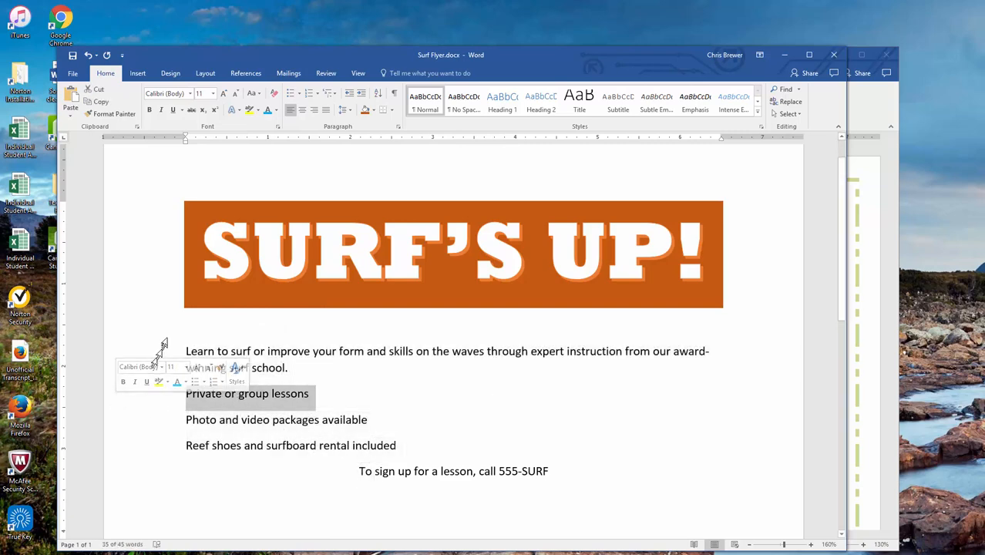
left_click_drag(133, 356, 140, 444)
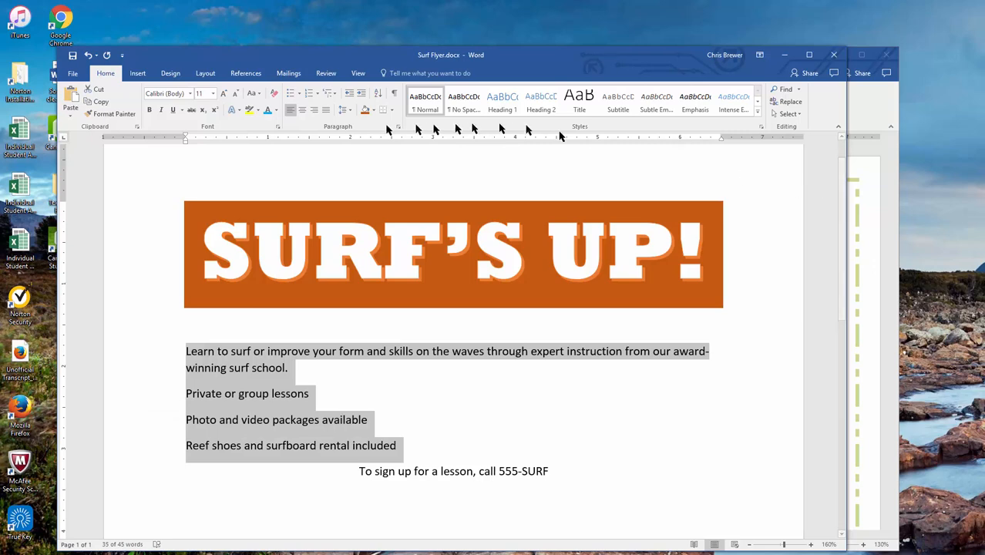
left_click(213, 94)
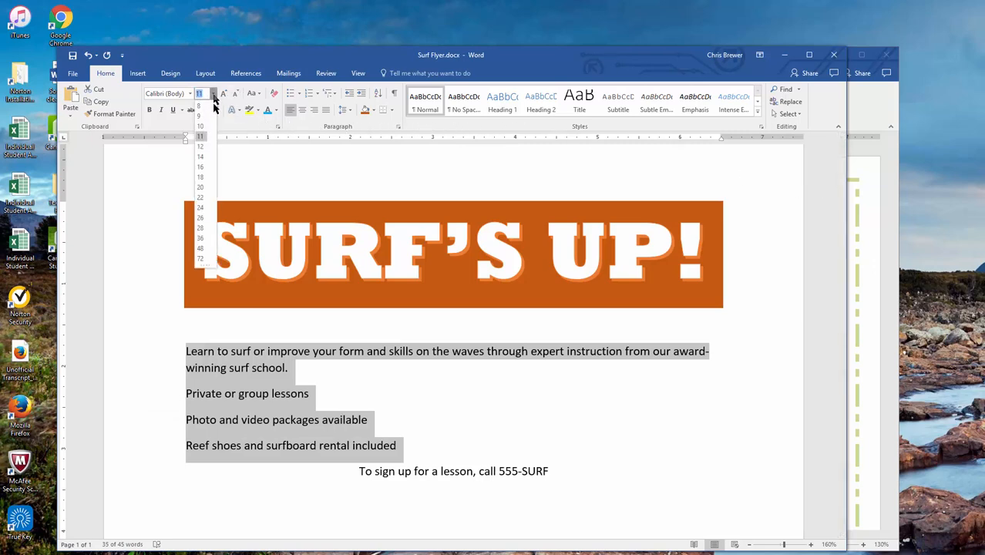
left_click(202, 208)
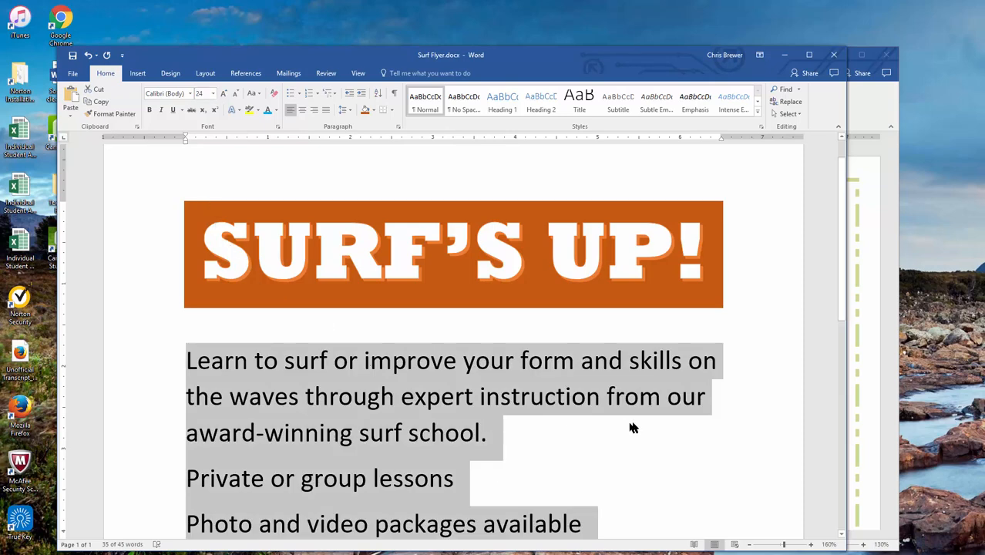
scroll(620, 421, "down", 2)
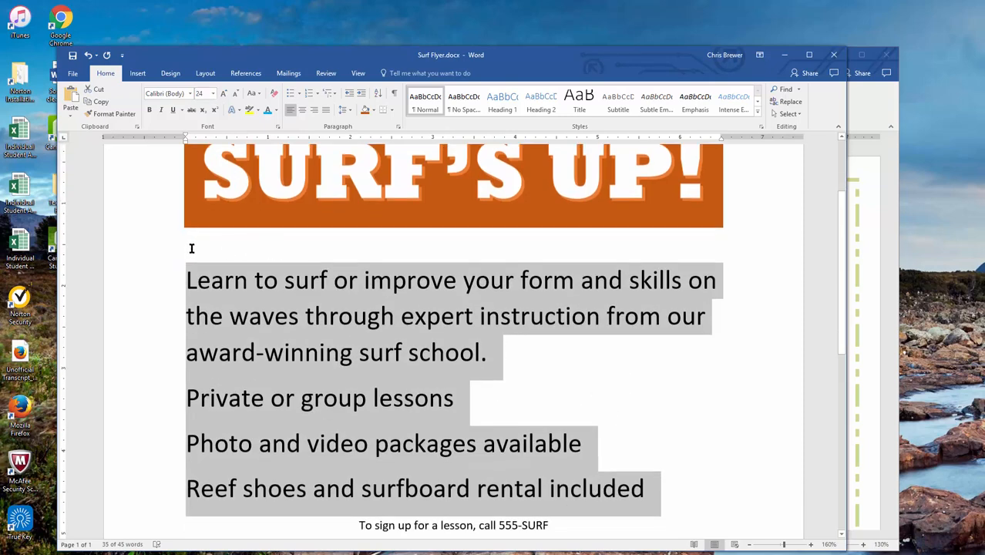
left_click(395, 93)
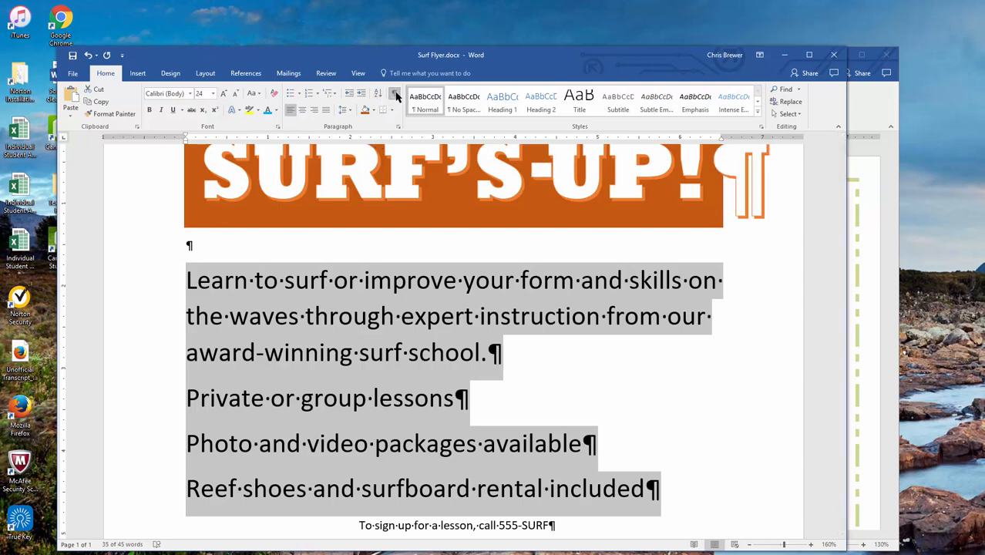
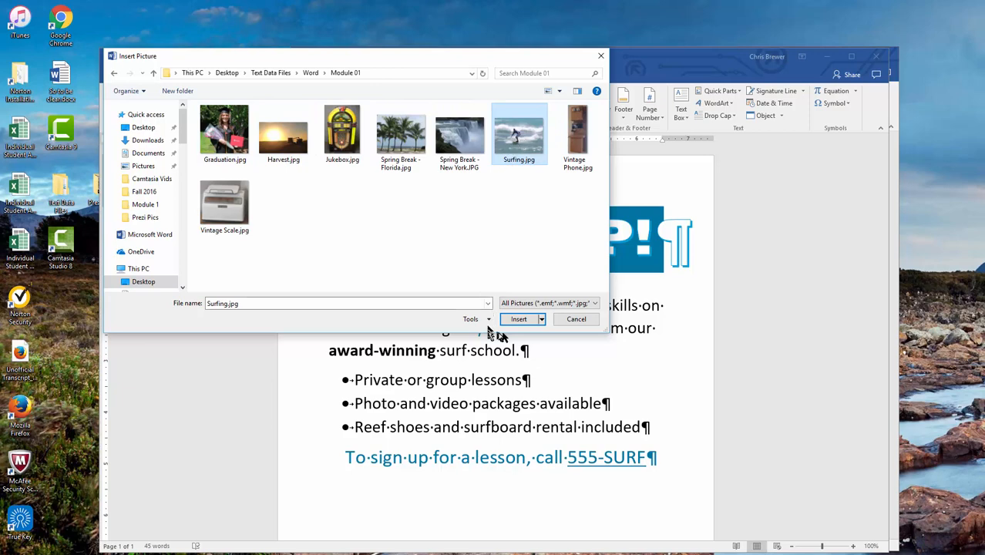
left_click(518, 319)
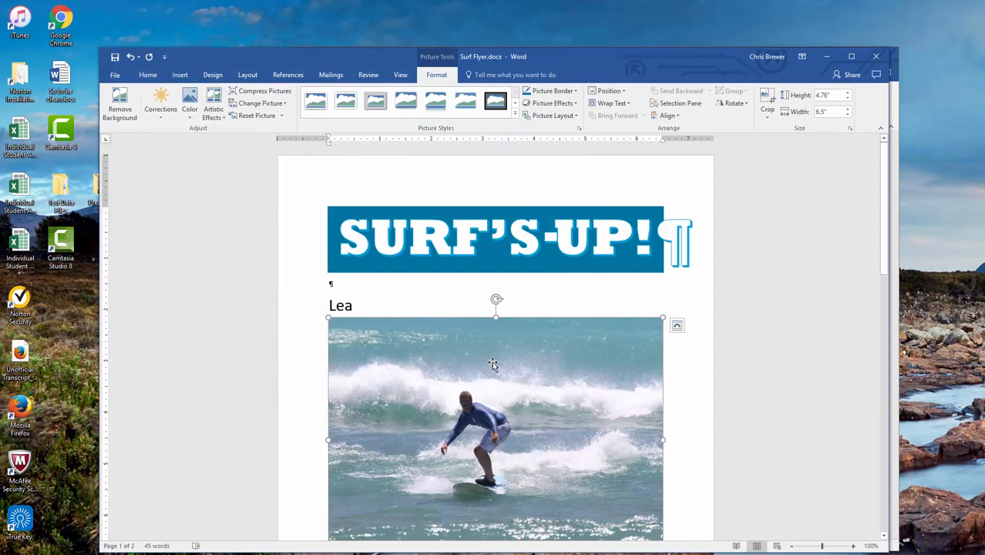
scroll(492, 364, "down", 2)
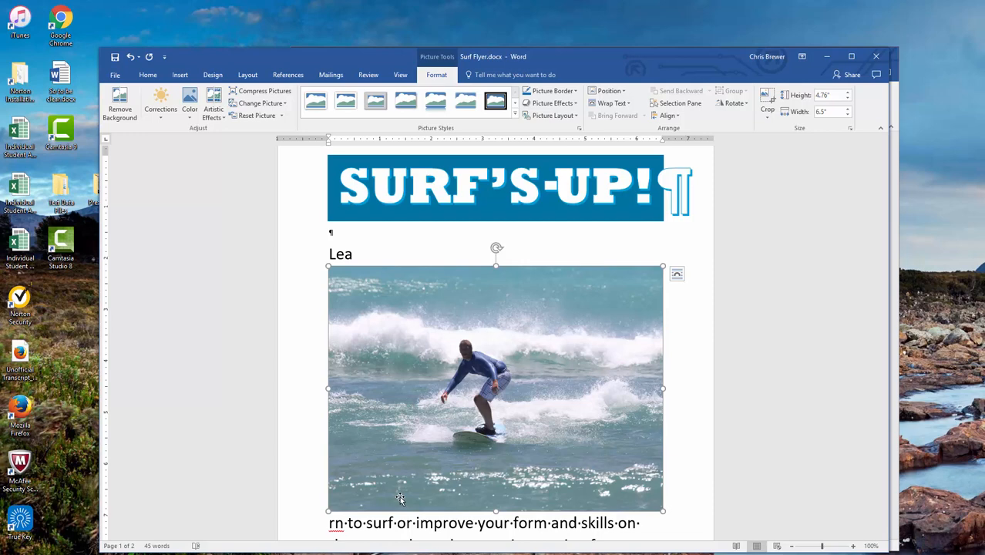
key("Delete")
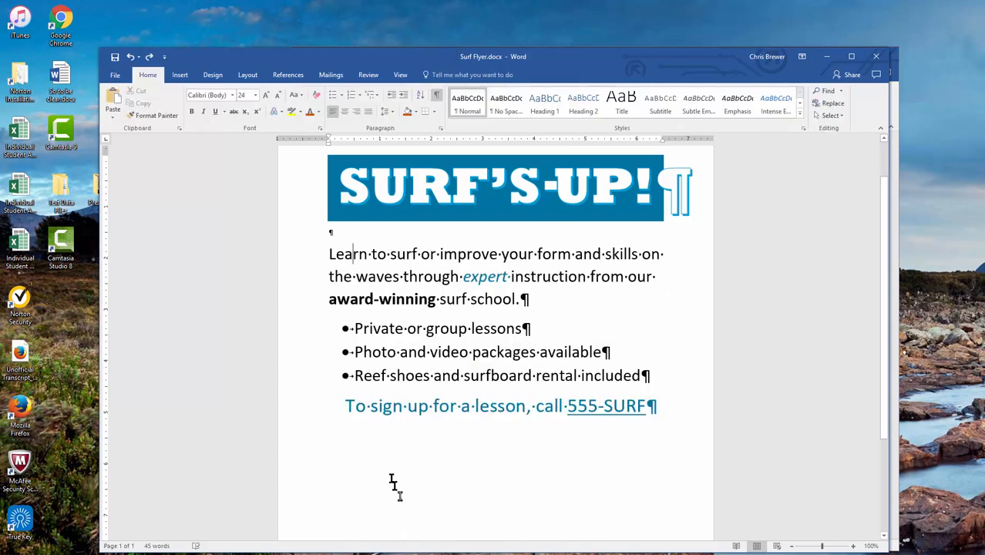
Insert the picture Surfing.jpg from the Module 01 folder into the blank paragraph directly below the heading
left_click(328, 228)
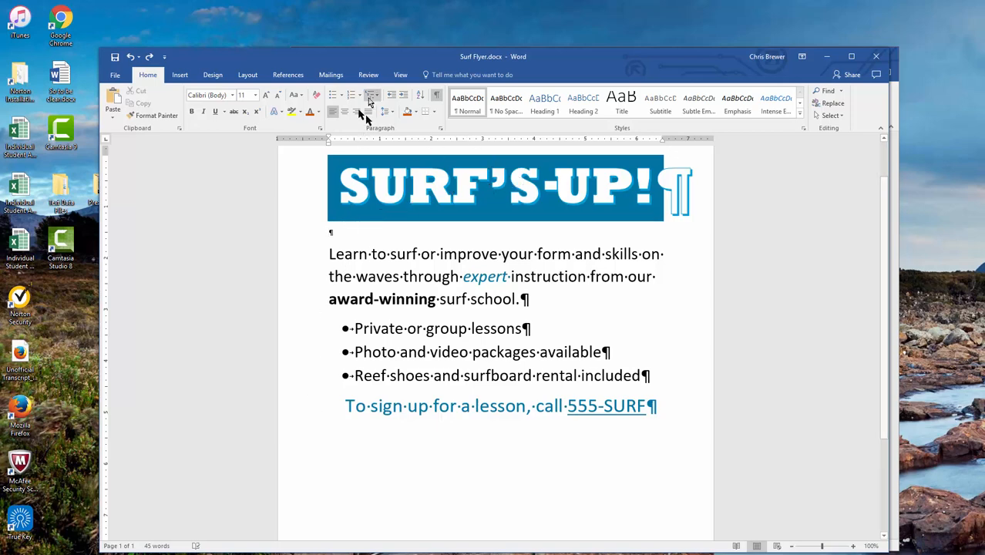
left_click(436, 95)
left_click(435, 97)
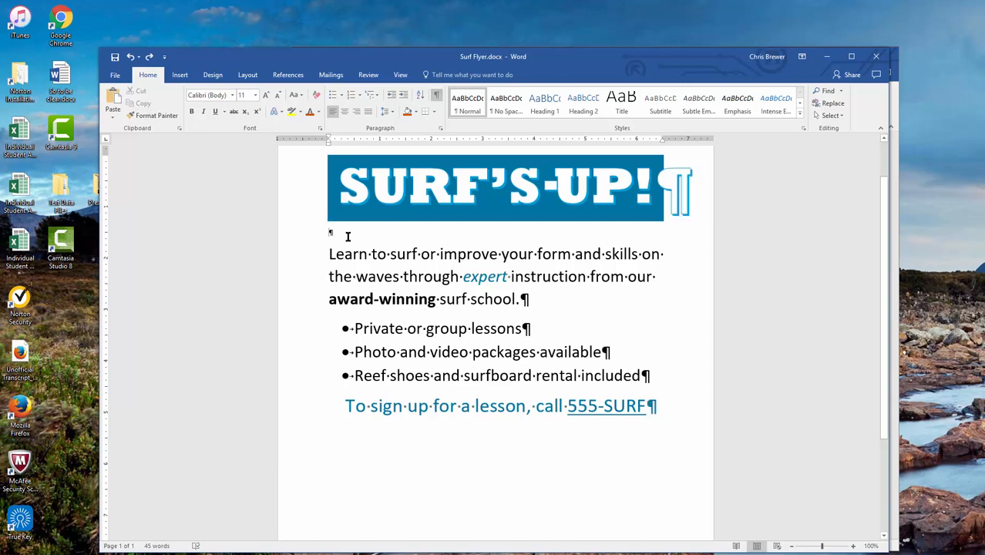
left_click(181, 76)
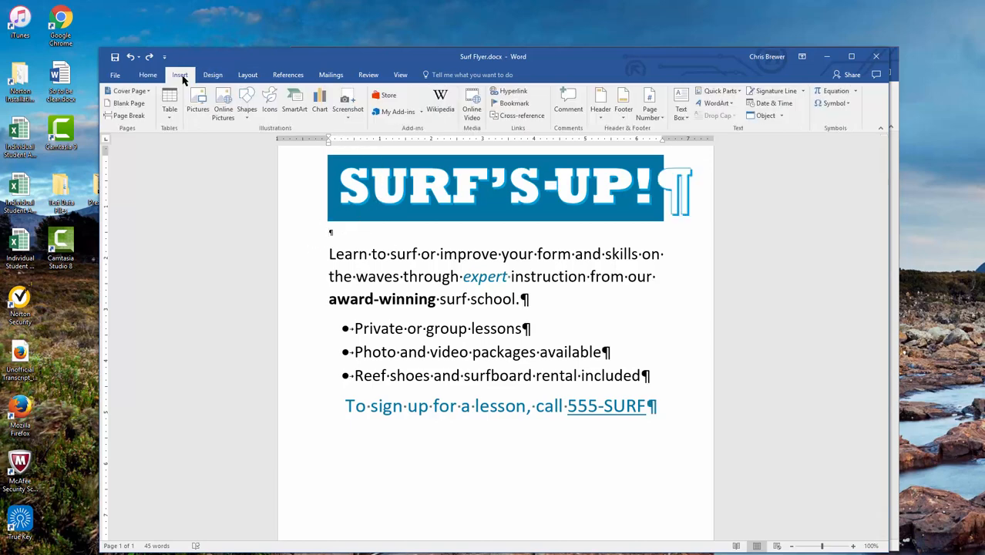
left_click(200, 100)
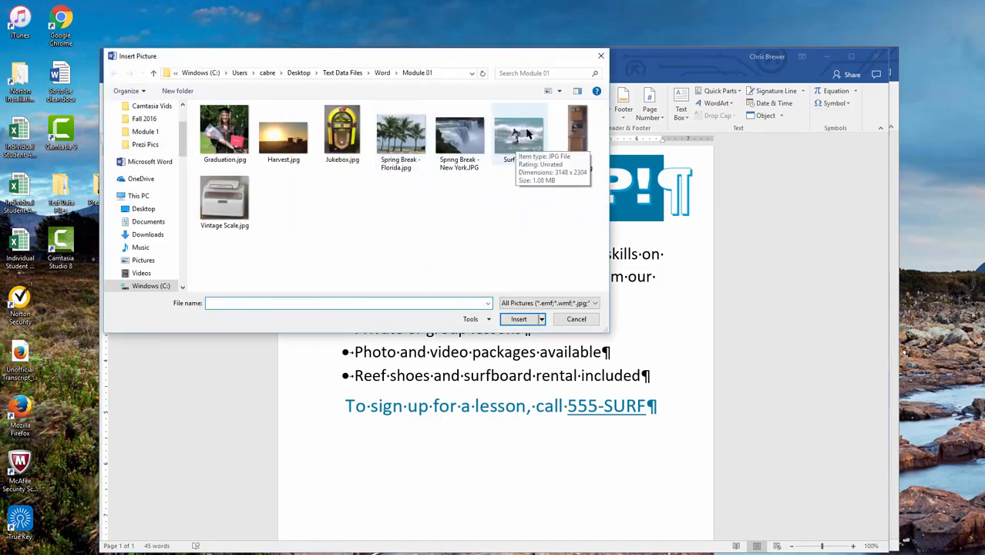
left_click(527, 133)
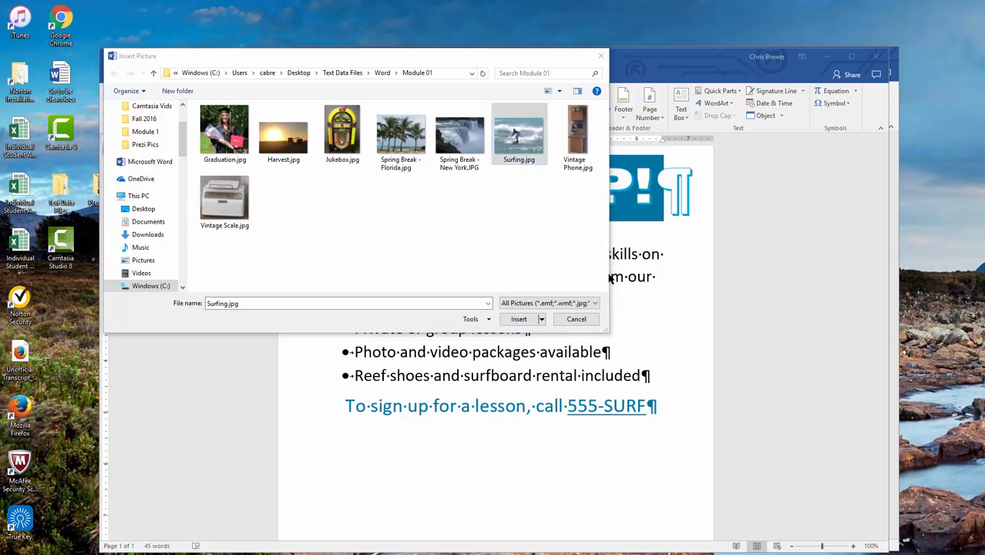
left_click(519, 322)
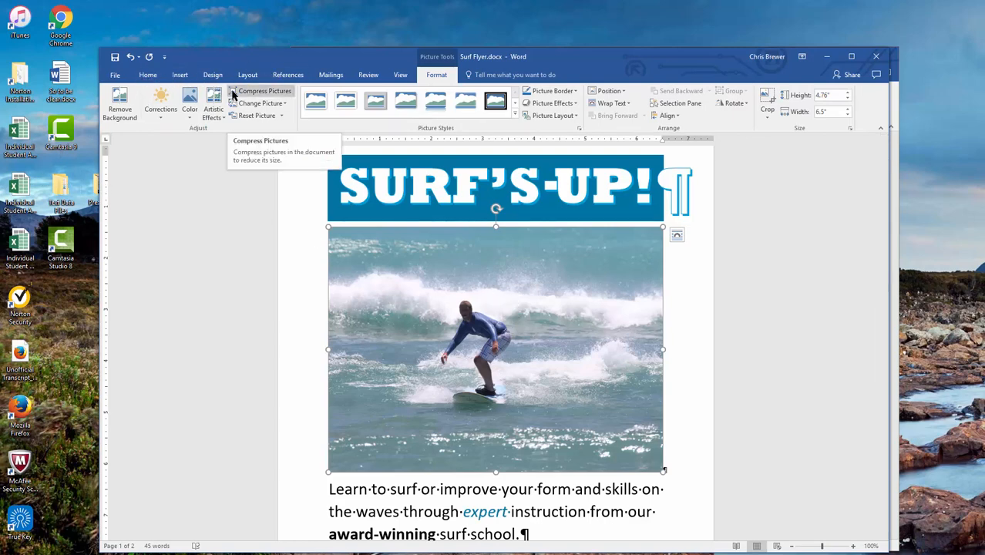
Center the surfing picture and shrink it proportionally so it is narrower than the heading
left_click(145, 75)
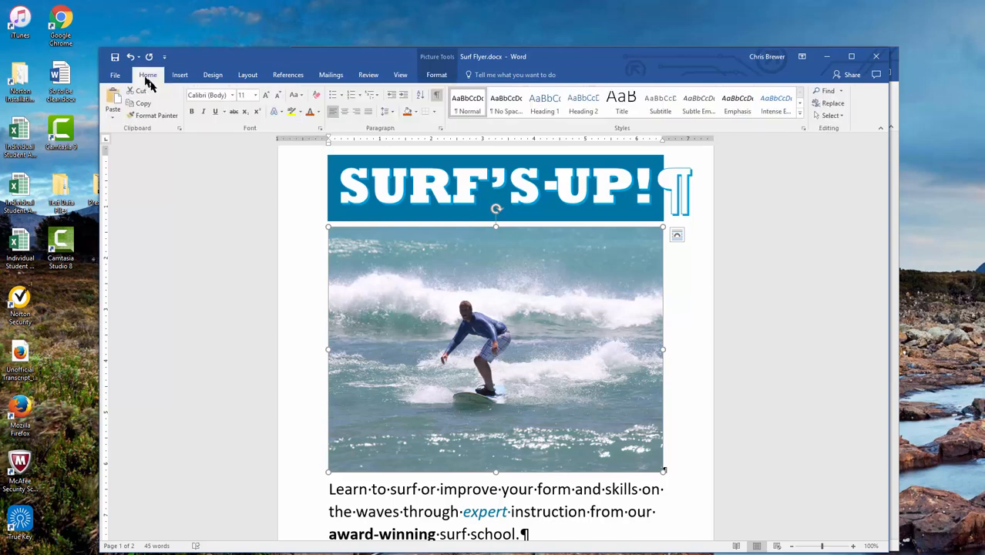
left_click(345, 114)
left_click_drag(656, 231, 478, 284)
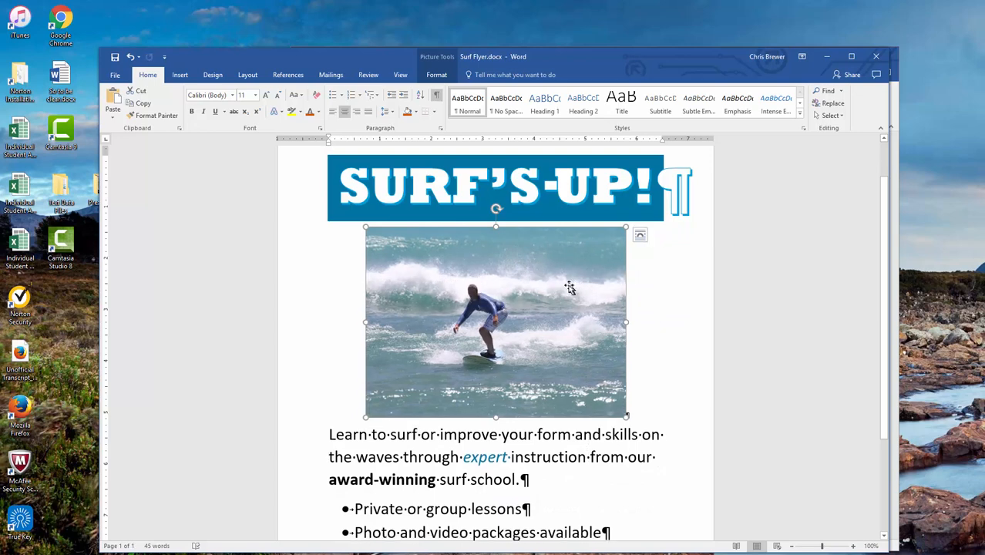
Try left and right alignment on the surfing picture and return it to centered
left_click(331, 113)
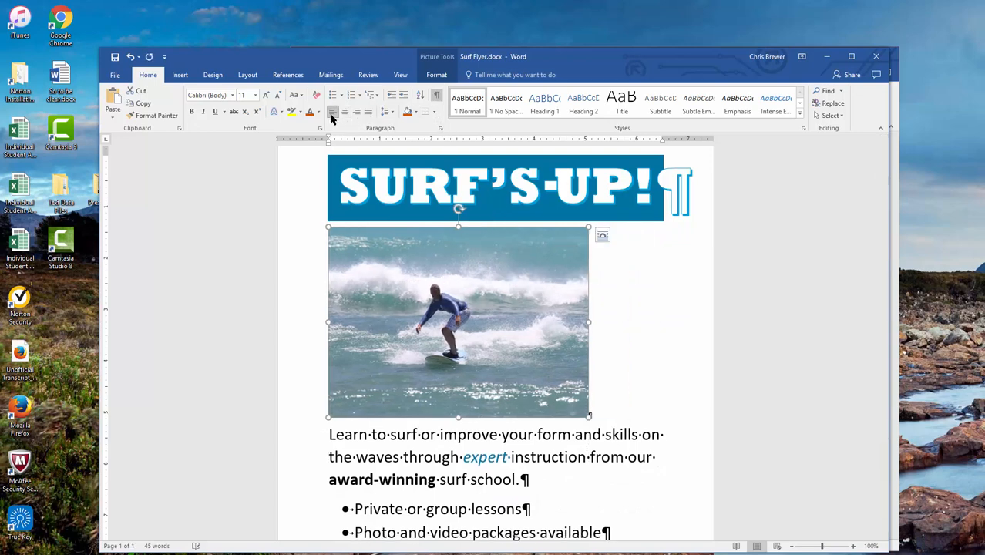
left_click(356, 112)
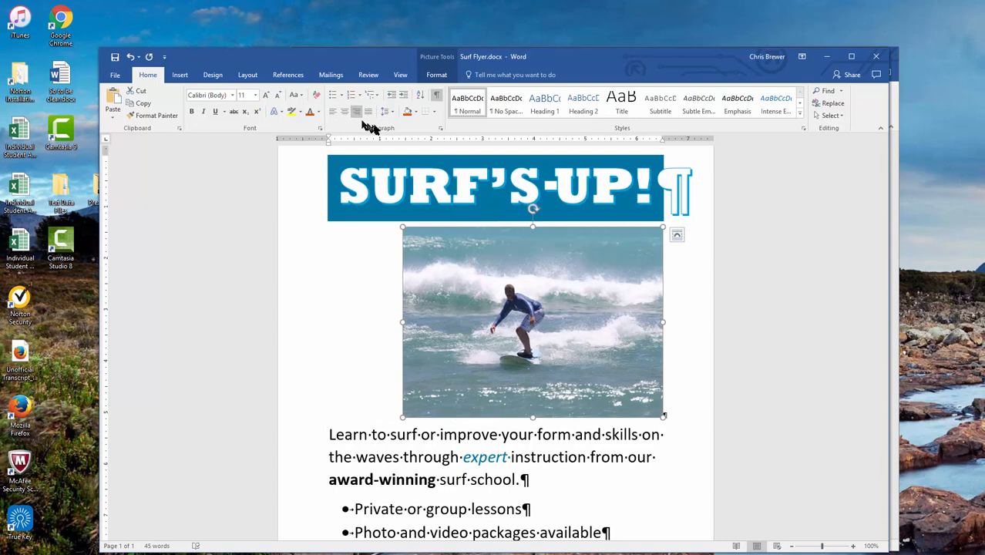
left_click(343, 112)
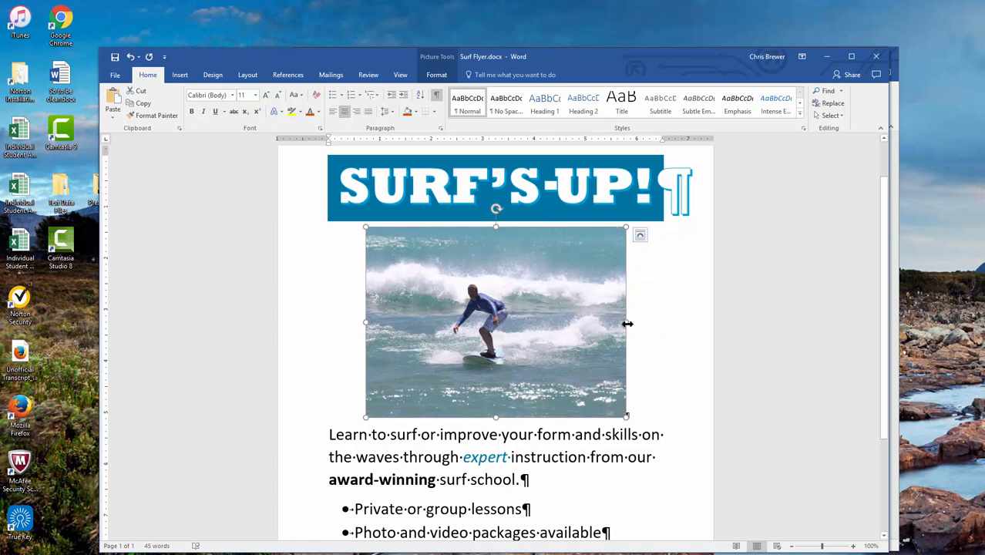
Try narrowing the surfing picture from its side and flattening it from its upper edge, undoing each distortion
left_click_drag(625, 323, 518, 322)
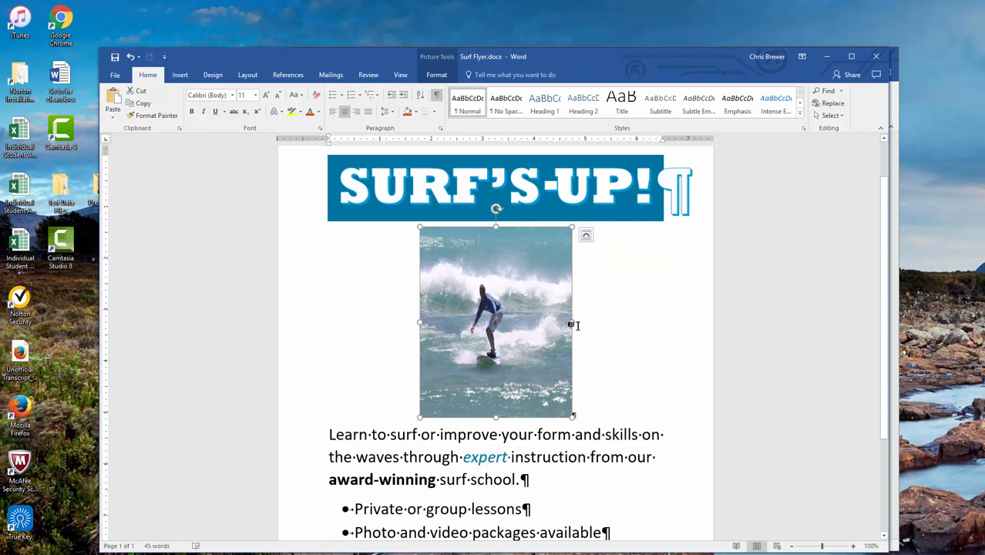
key("ctrl+z")
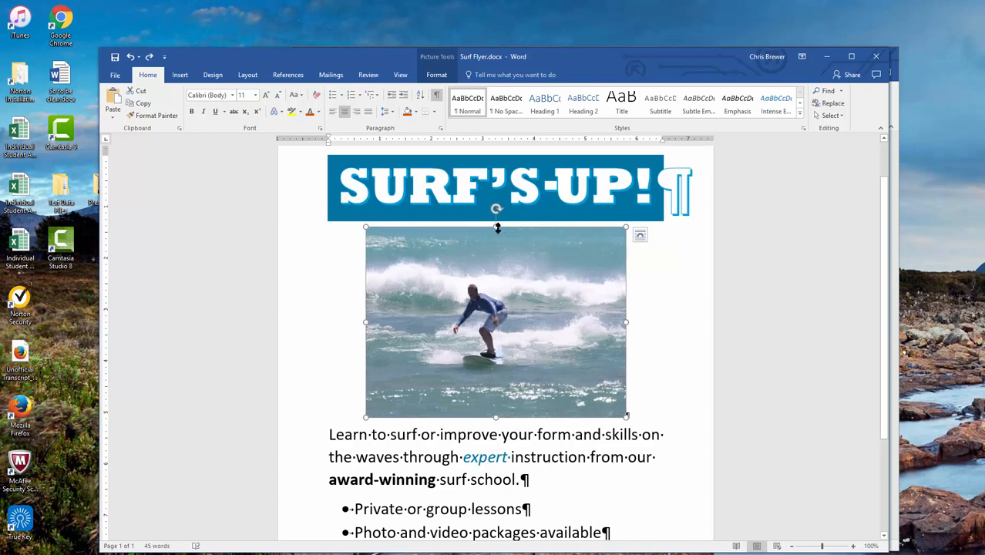
left_click_drag(496, 235, 498, 322)
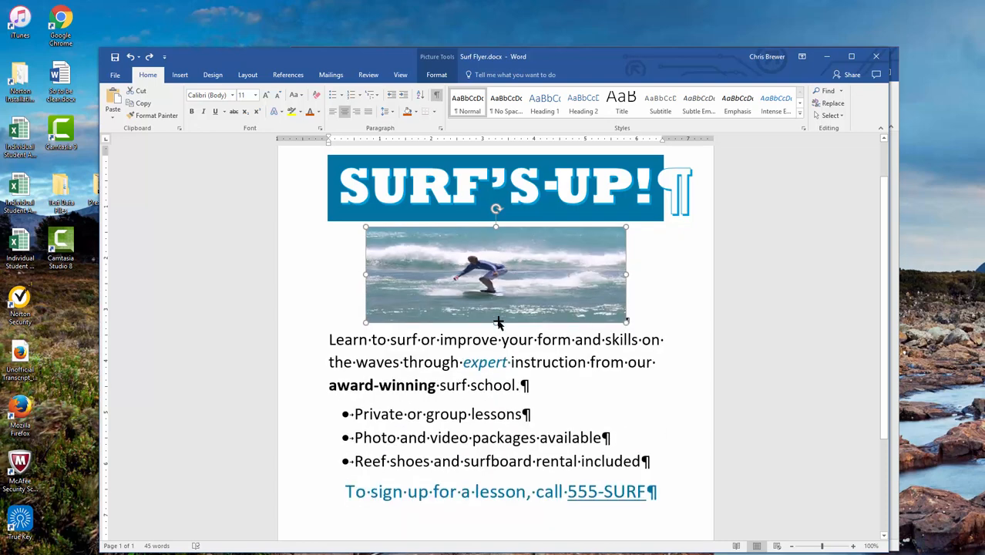
key("ctrl+z")
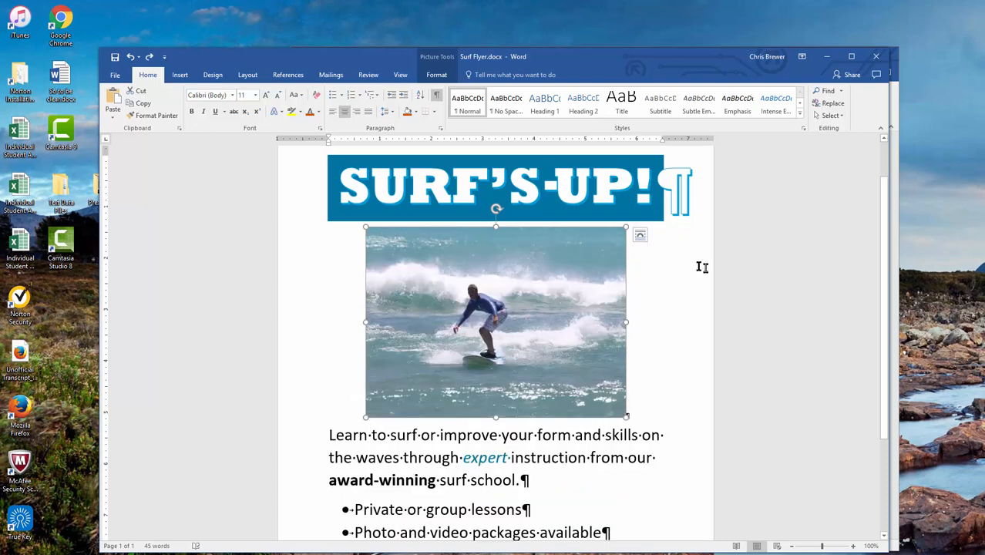
Enlarge the surfing picture proportionally to about 4.15" high by 5.67" wide and bring up its picture formatting options
left_click_drag(624, 230, 652, 238)
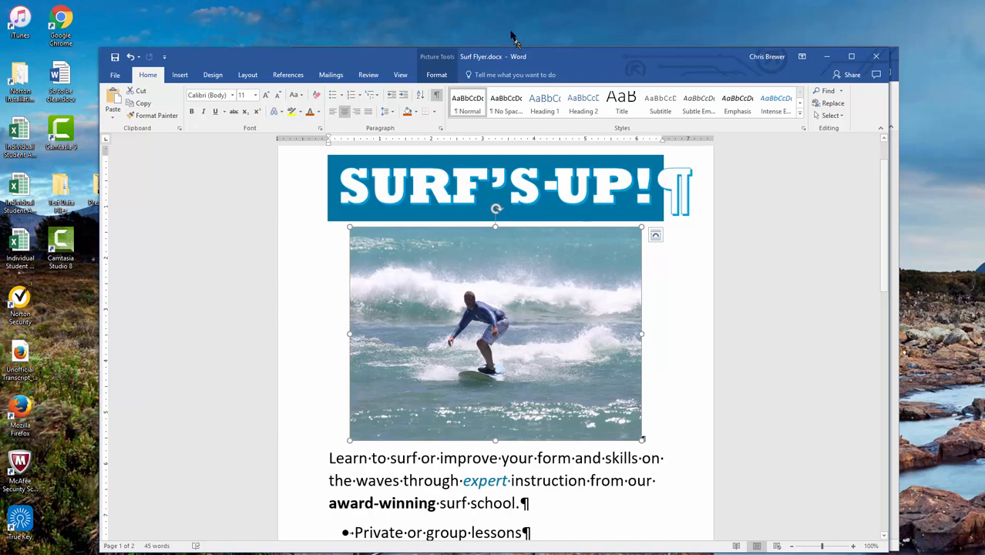
left_click(439, 63)
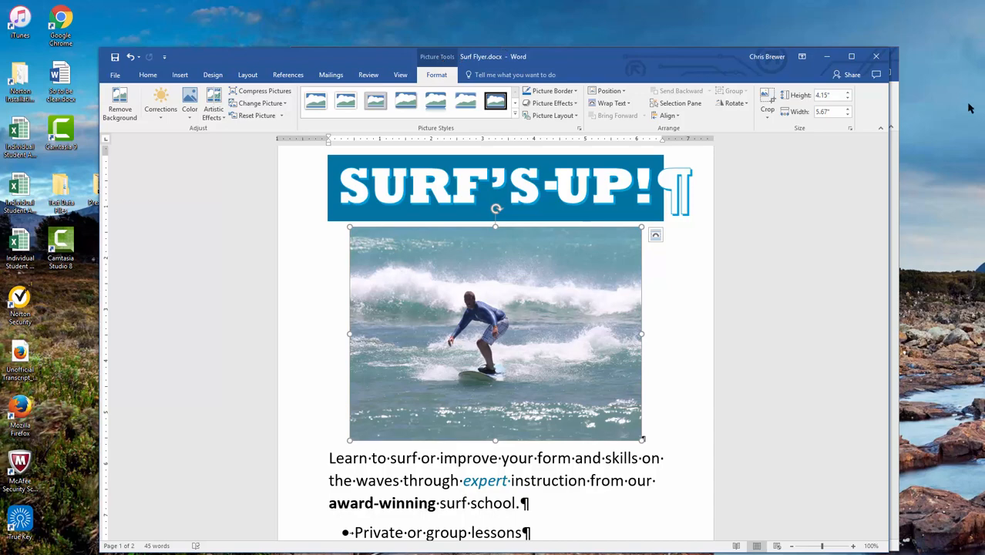
Check the picture's look in the finished flyer and apply a soft-edged oval picture style to the surfing picture in Surf Flyer
left_click(896, 113)
scroll(723, 247, "up", 7)
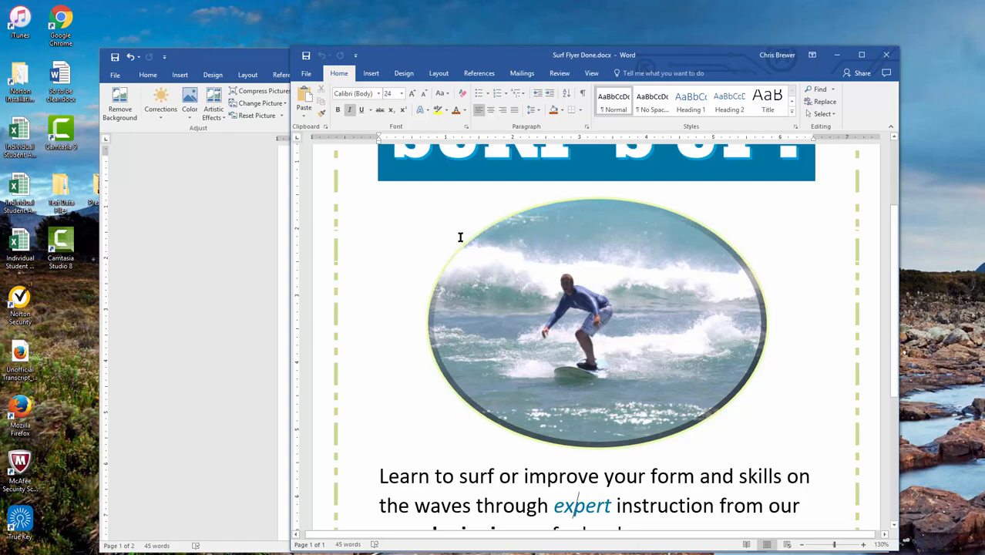
left_click(206, 309)
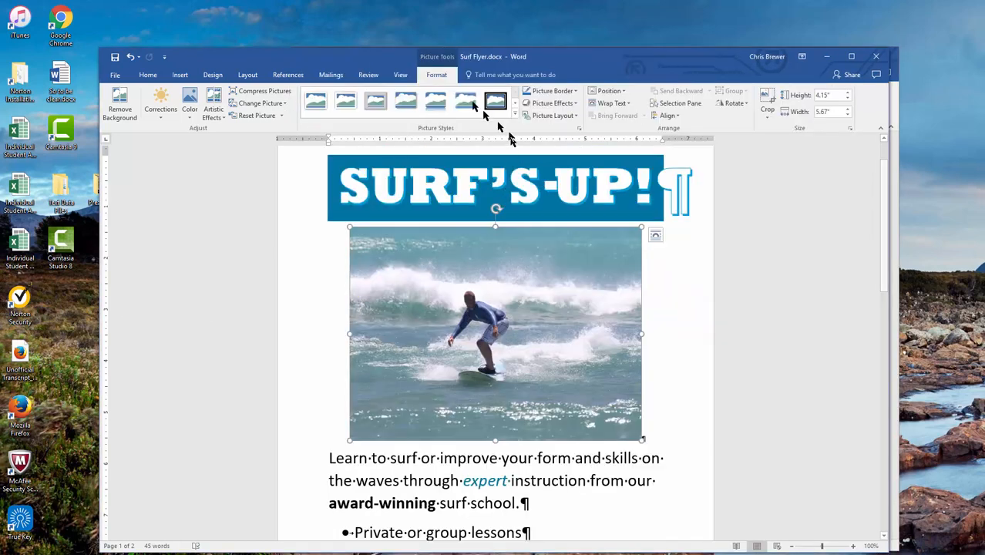
left_click(516, 114)
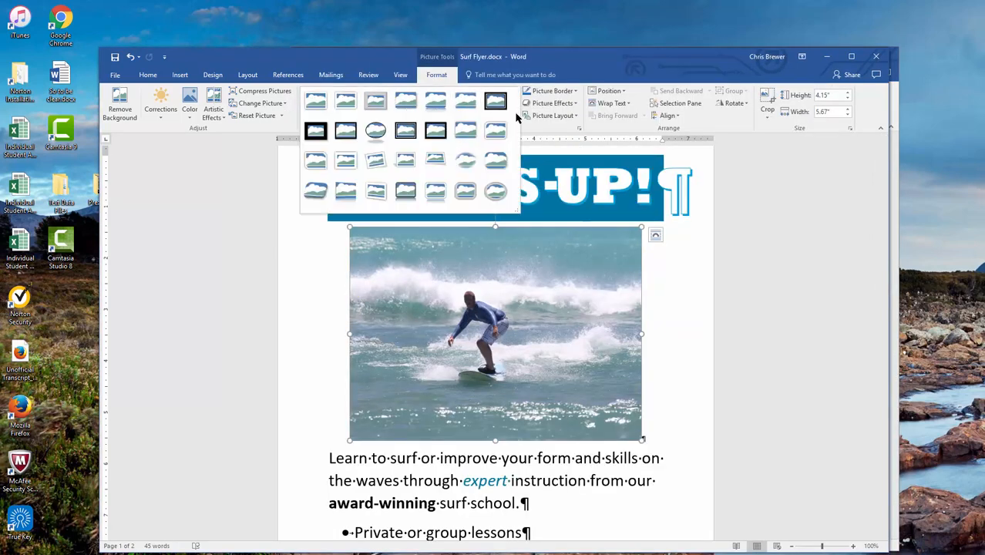
left_click(469, 168)
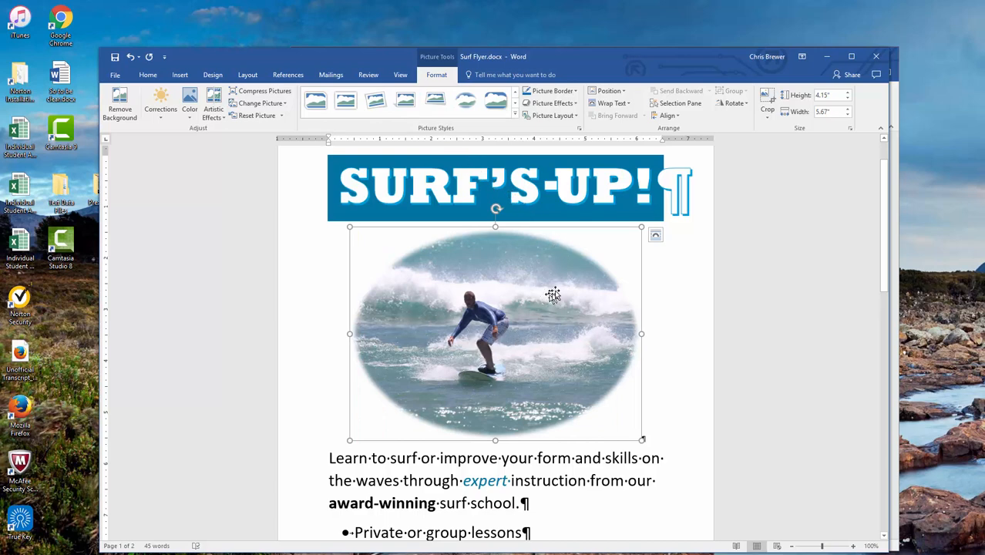
Add a 5 point Lime, Accent color 6 glow and the first bevel effect to the surfing picture, and deselect it
left_click(549, 104)
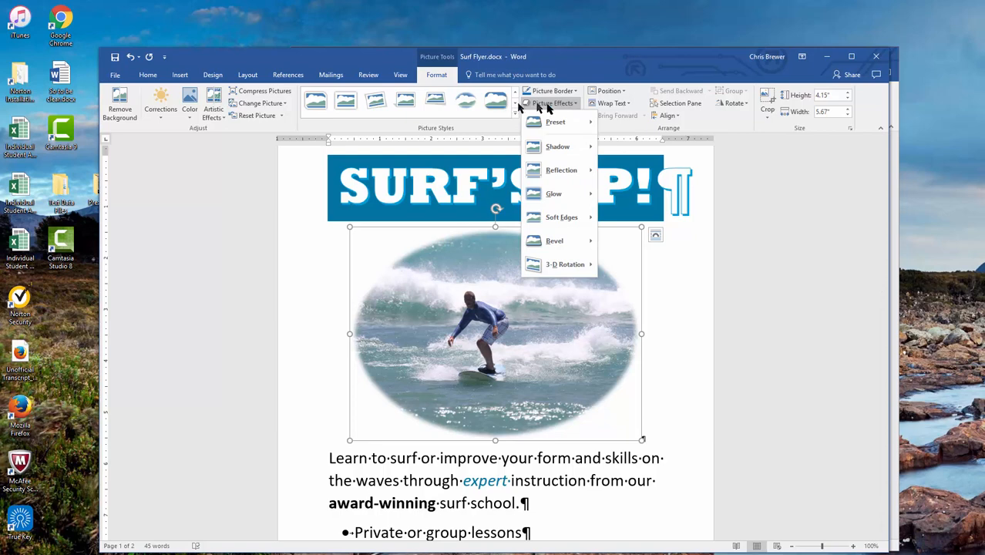
mouse_move(554, 199)
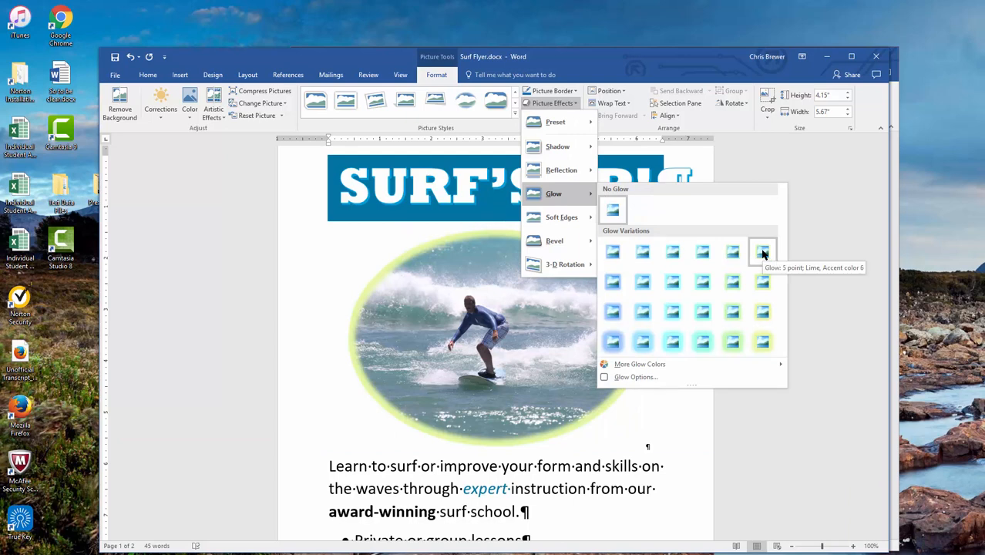
key("Escape")
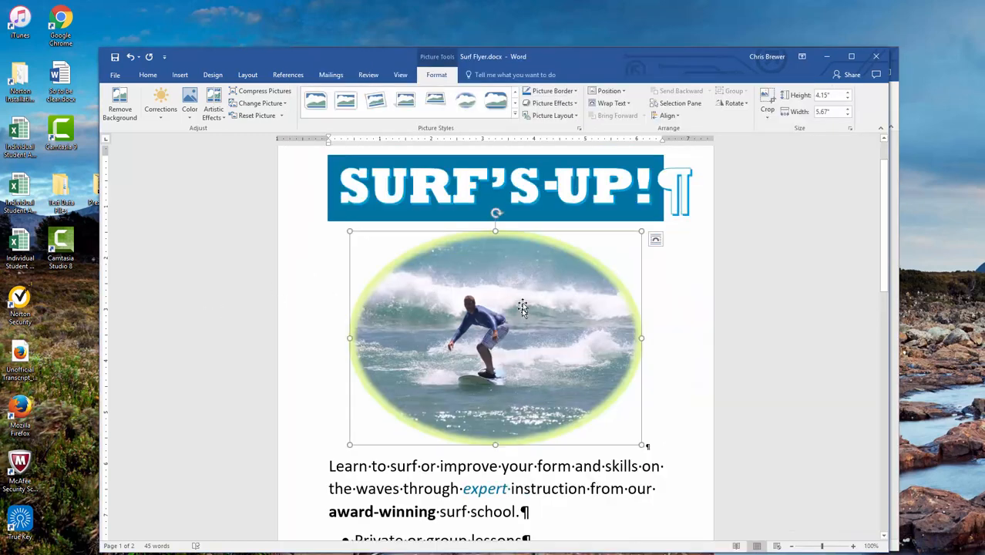
left_click(543, 105)
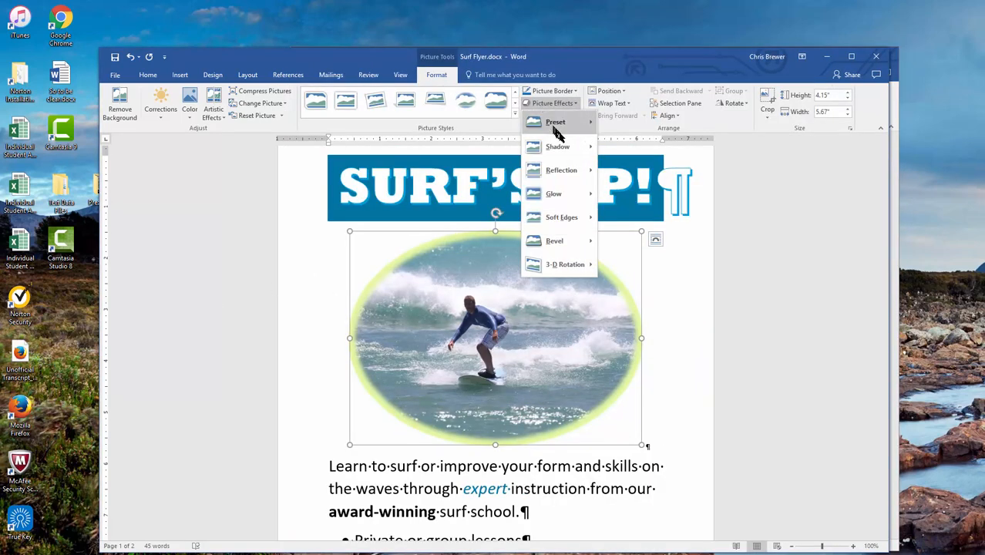
mouse_move(555, 247)
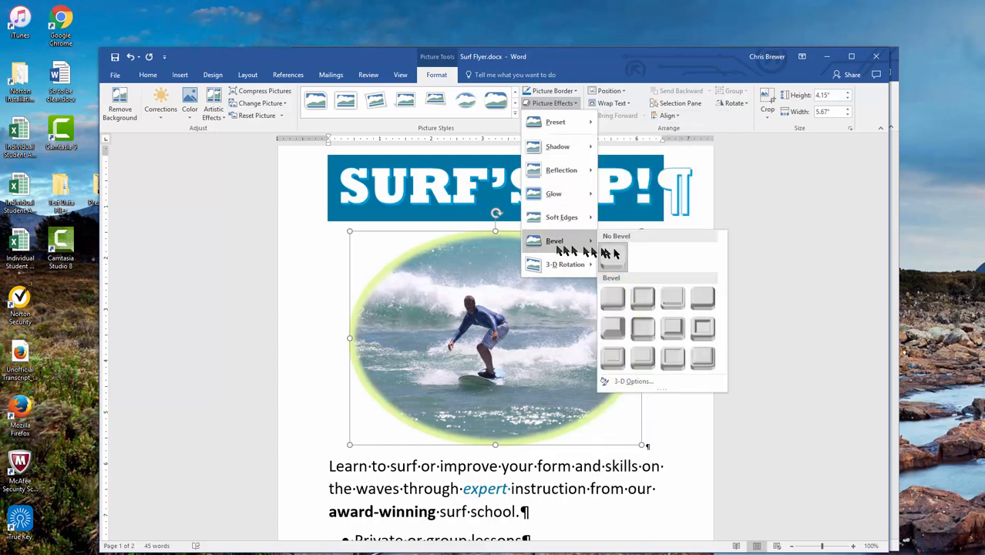
left_click(614, 299)
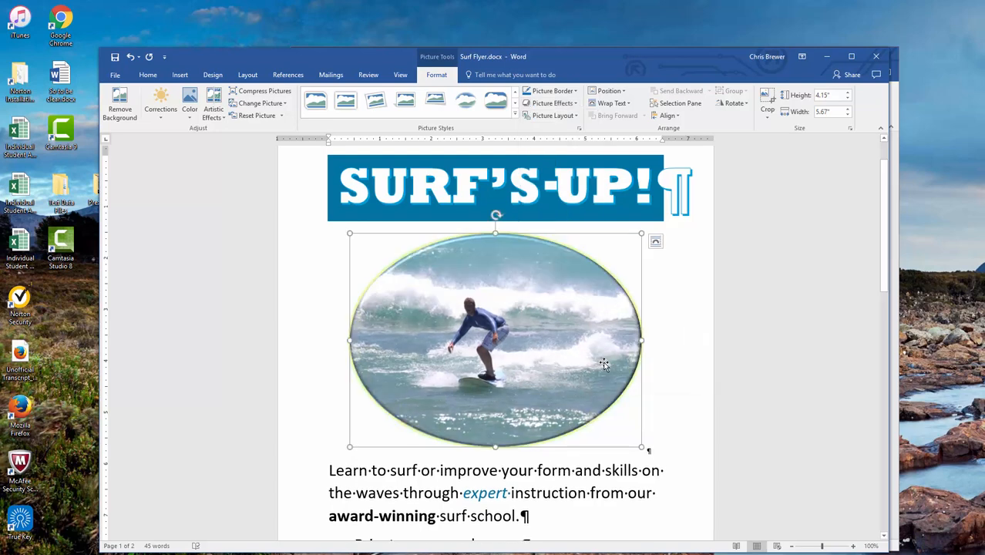
left_click(690, 352)
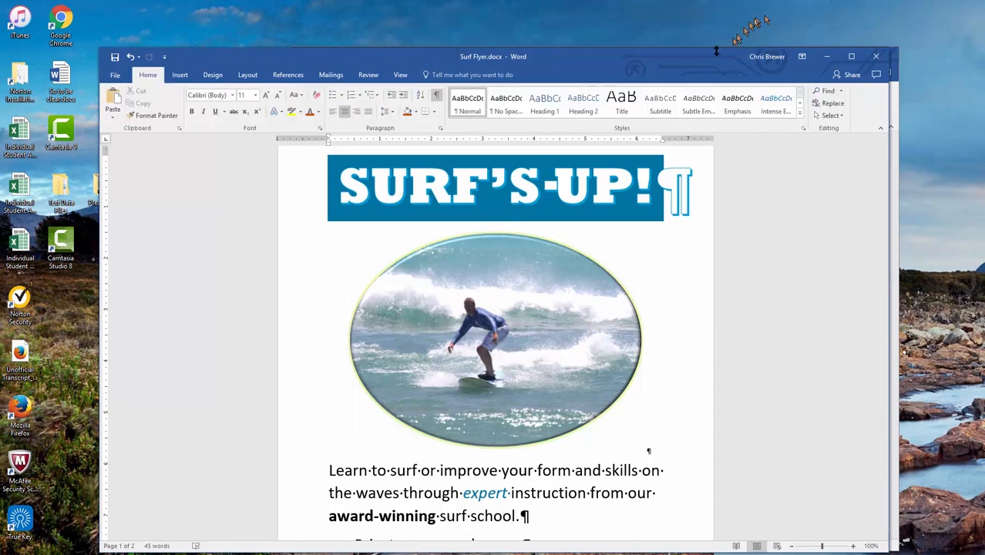
Offset the two flyer windows so both are within reach, and zoom the finished flyer out to 110% to review its picture
left_click_drag(670, 64, 605, 55)
left_click(887, 108)
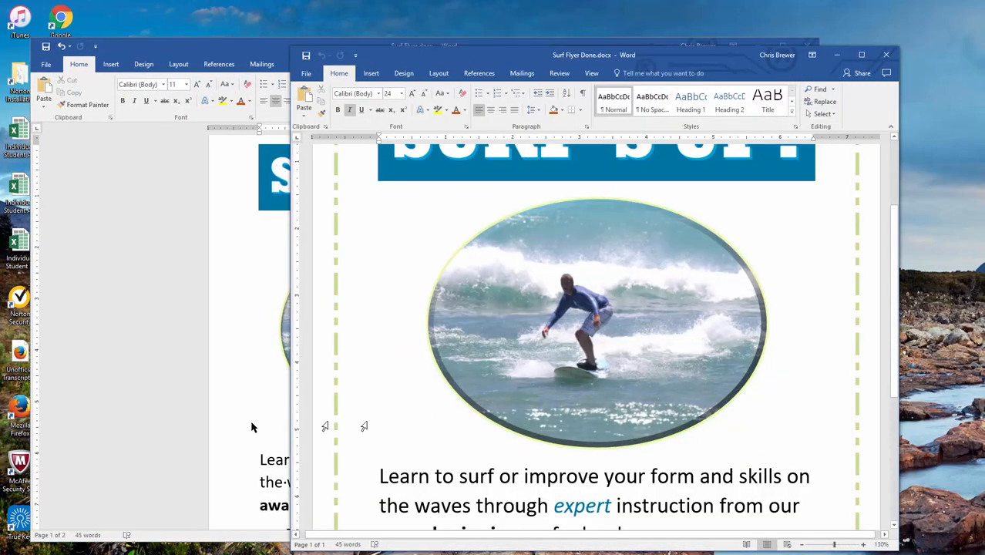
left_click(775, 56)
left_click_drag(571, 61, 637, 48)
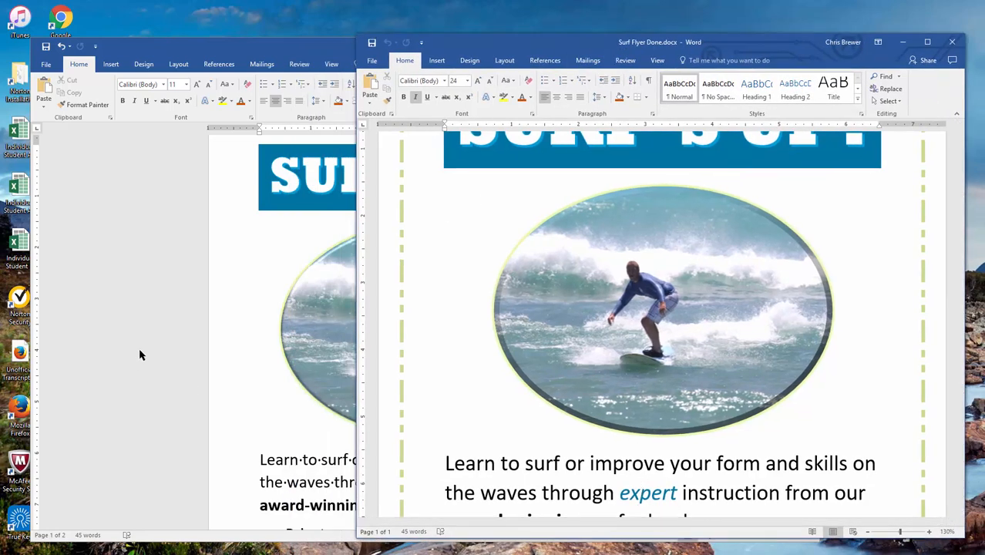
left_click(869, 532)
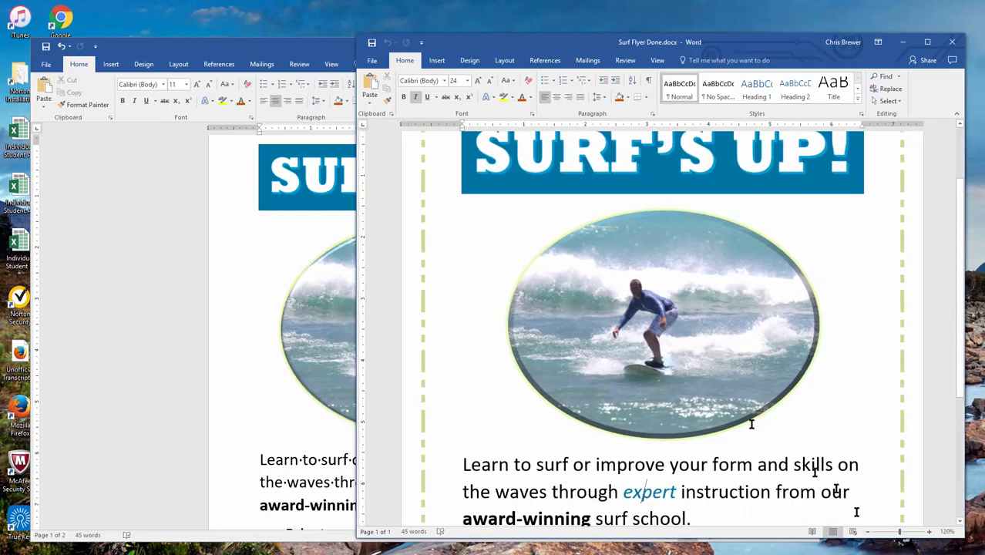
scroll(675, 330, "up", 2)
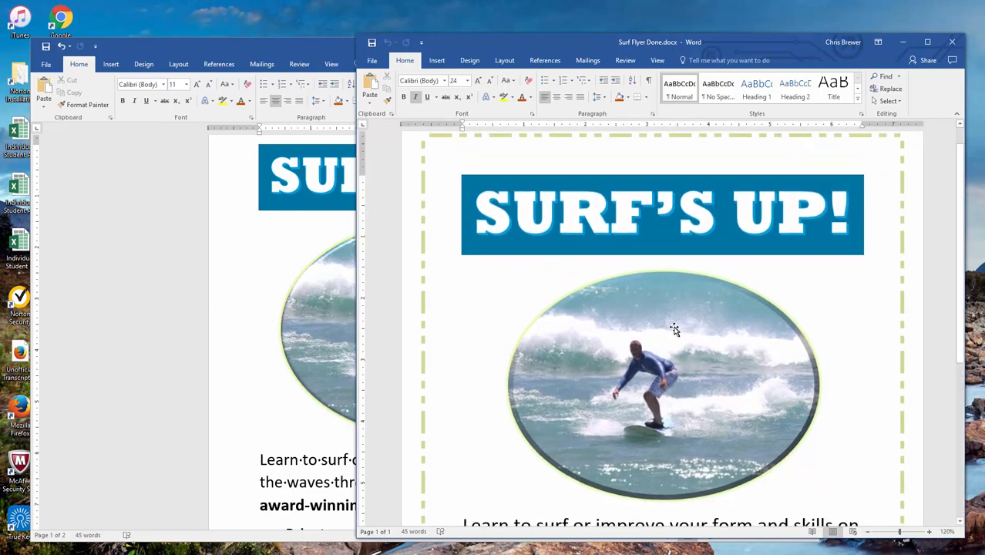
scroll(675, 330, "down", 1)
scroll(710, 374, "down", 2)
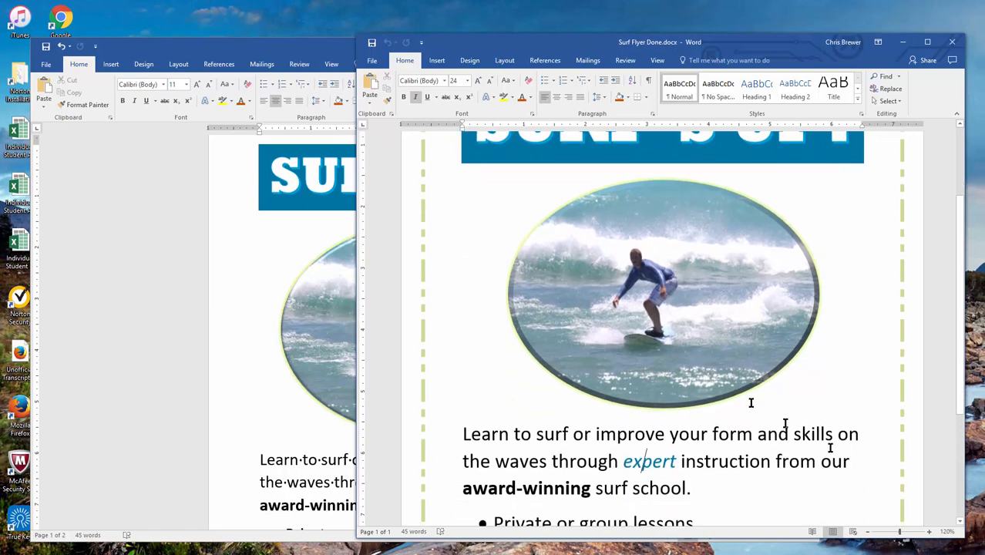
left_click(868, 531)
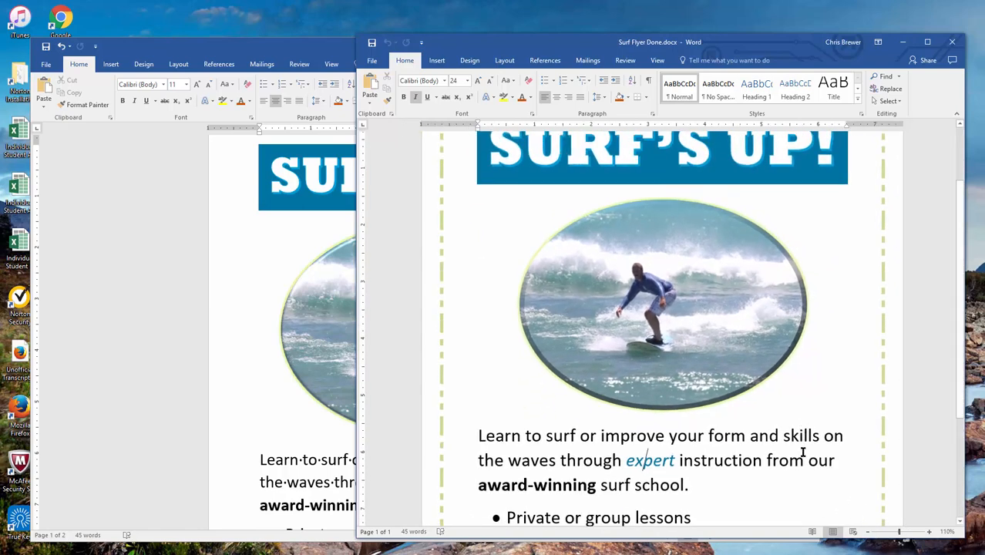
Compare the text, bulleted list and page border at the end of the working flyer with those in the finished flyer
left_click(226, 406)
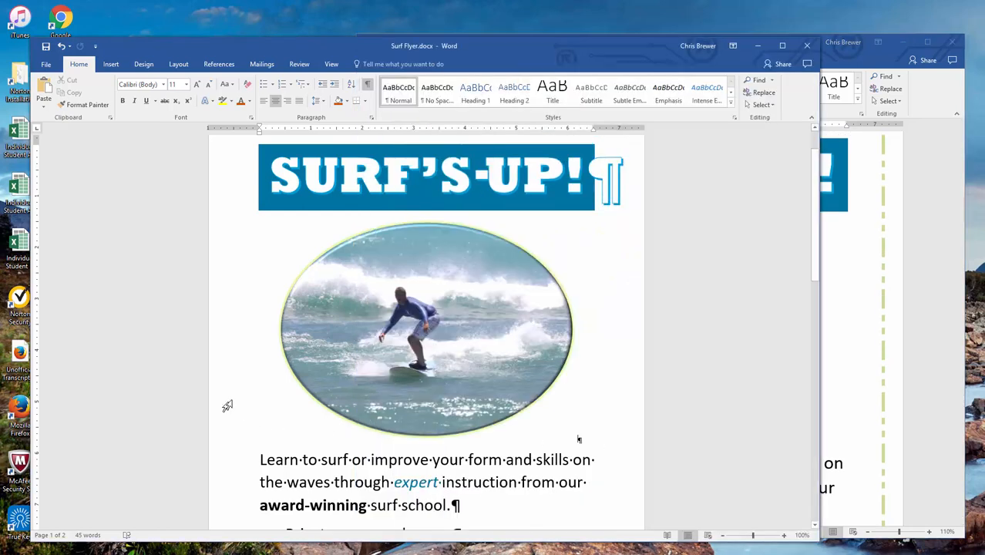
scroll(548, 420, "down", 1)
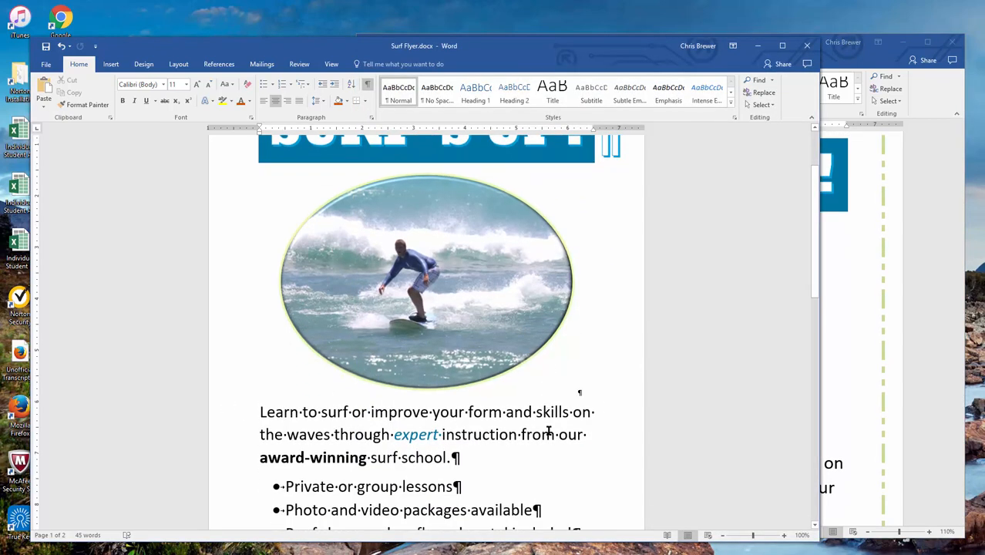
scroll(549, 431, "down", 1)
left_click(877, 379)
scroll(877, 381, "down", 1)
scroll(876, 380, "down", 3)
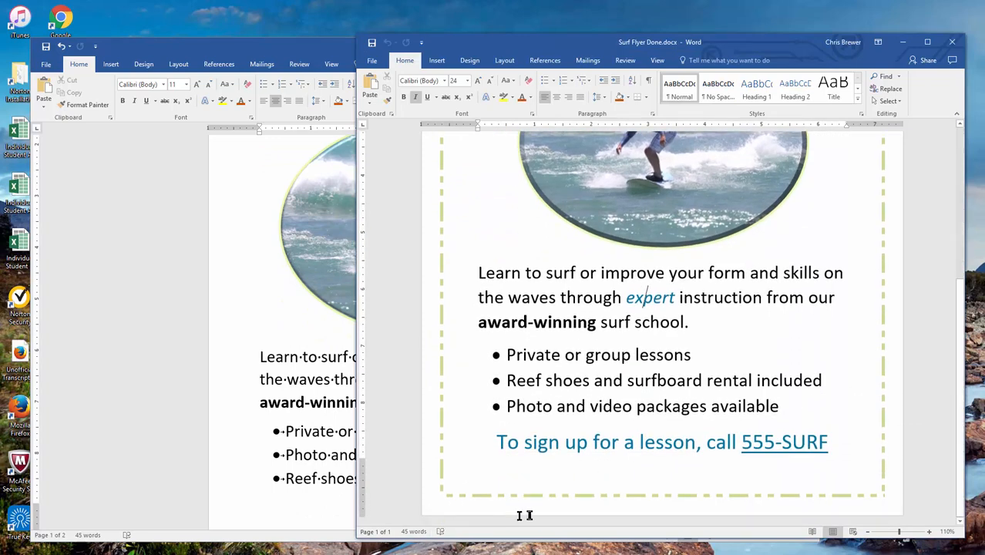
key("alt+Tab")
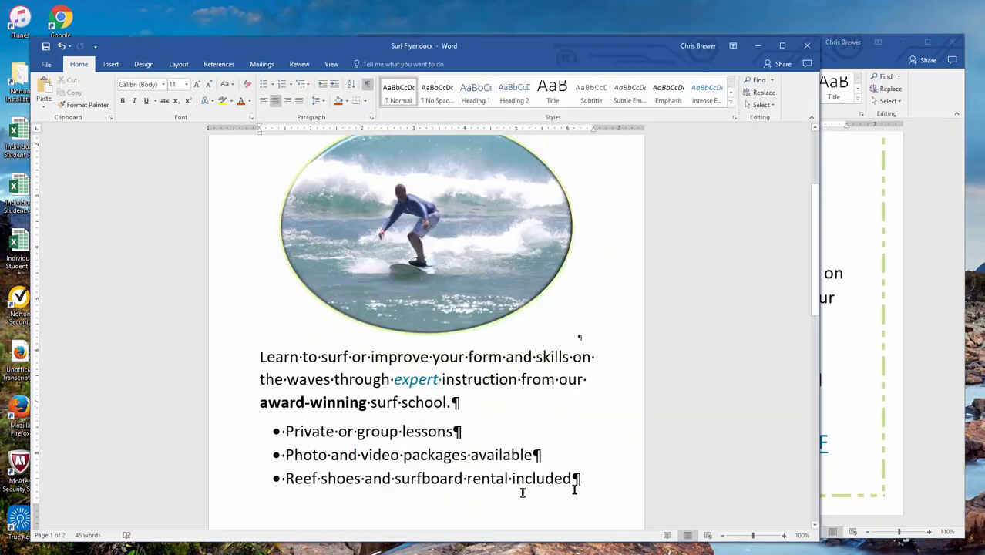
scroll(536, 317, "up", 3)
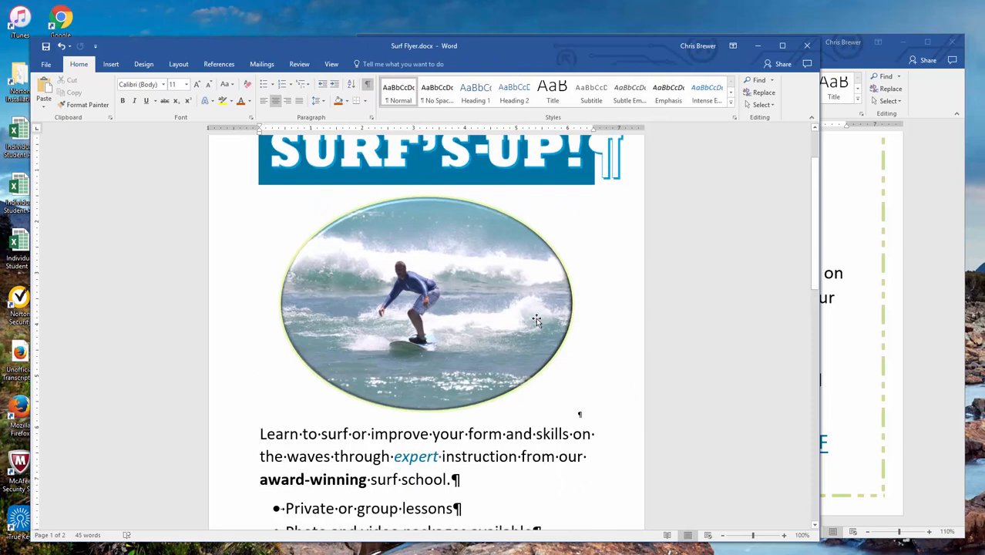
Add a box page border to the whole document using the dash-dot-dot line style, a lighter lime theme color and a 4 ½ pt width
left_click(144, 65)
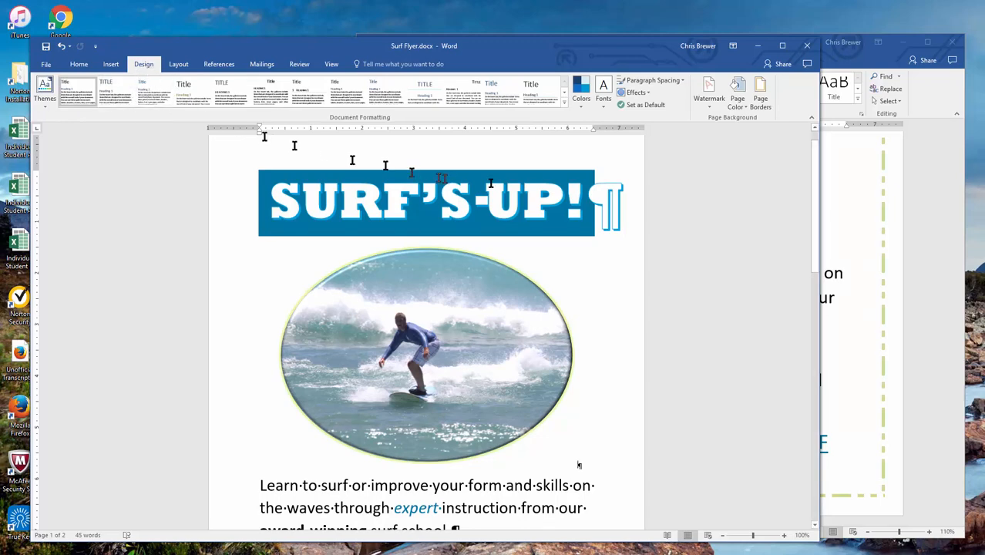
left_click(759, 98)
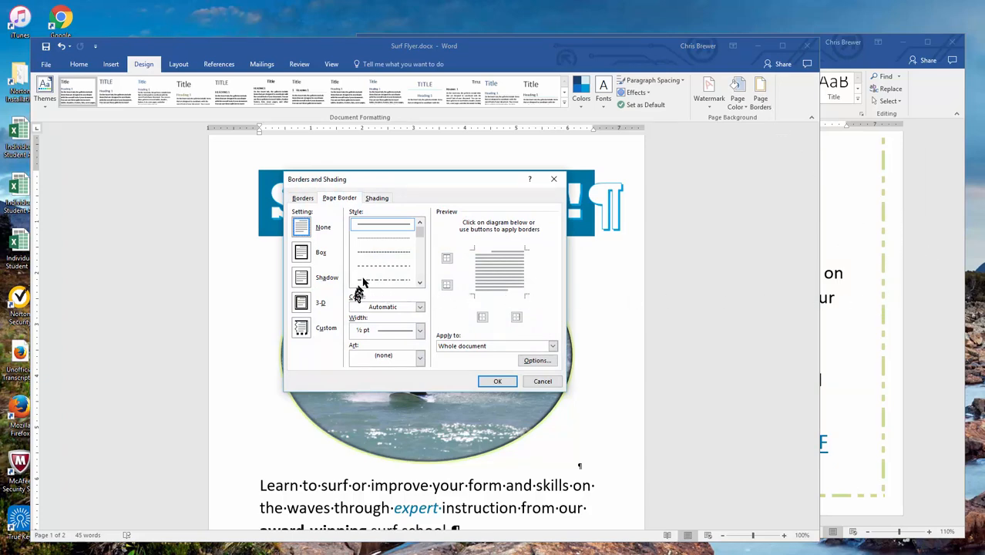
left_click(420, 283)
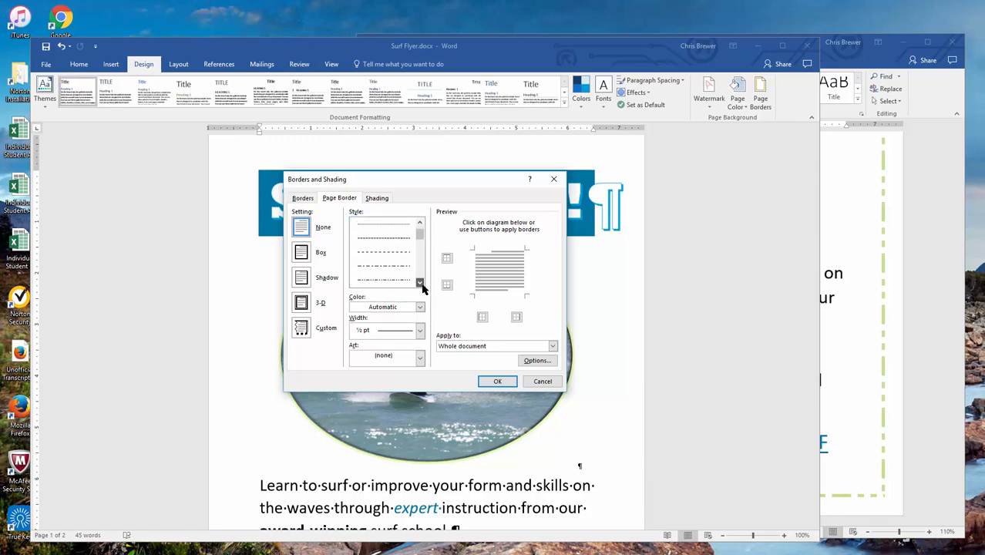
left_click(372, 282)
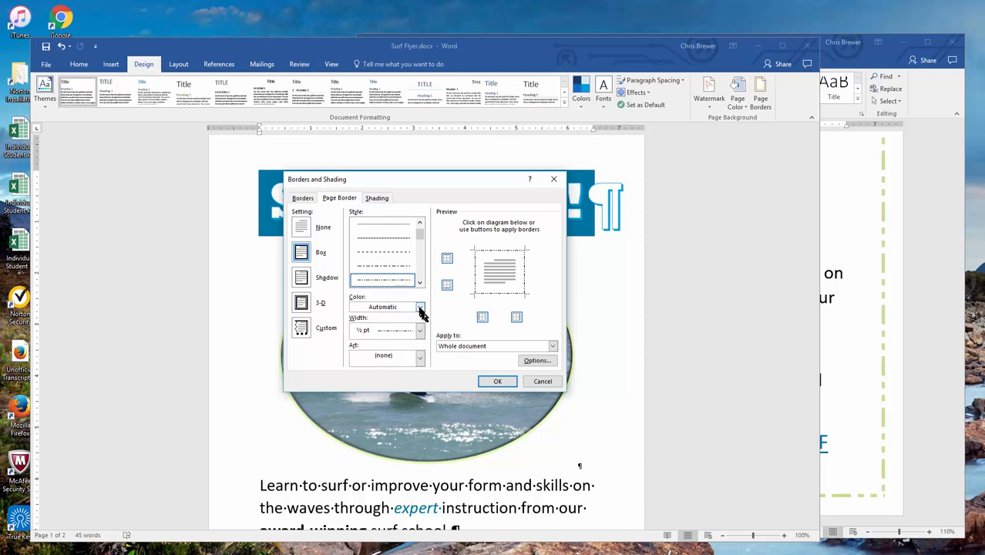
left_click(420, 308)
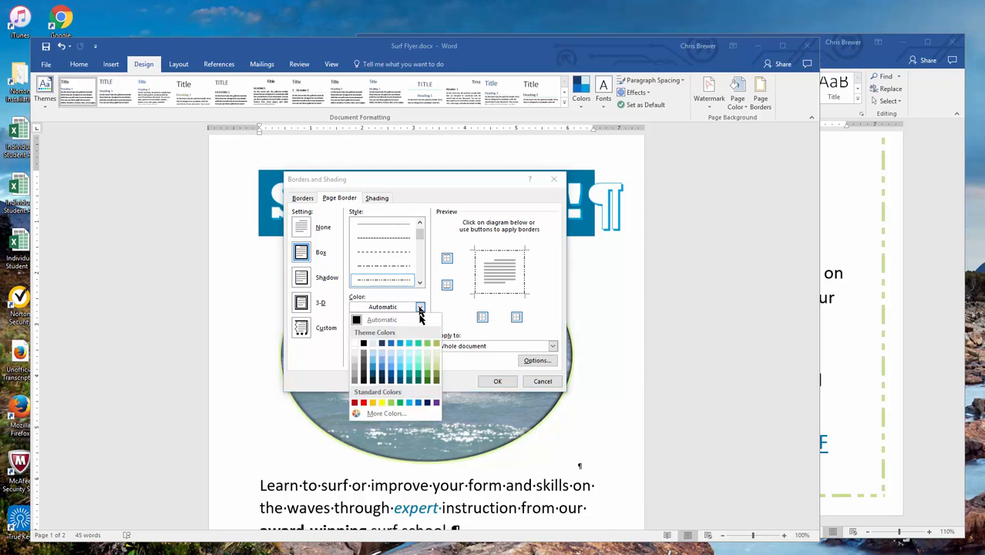
left_click(437, 365)
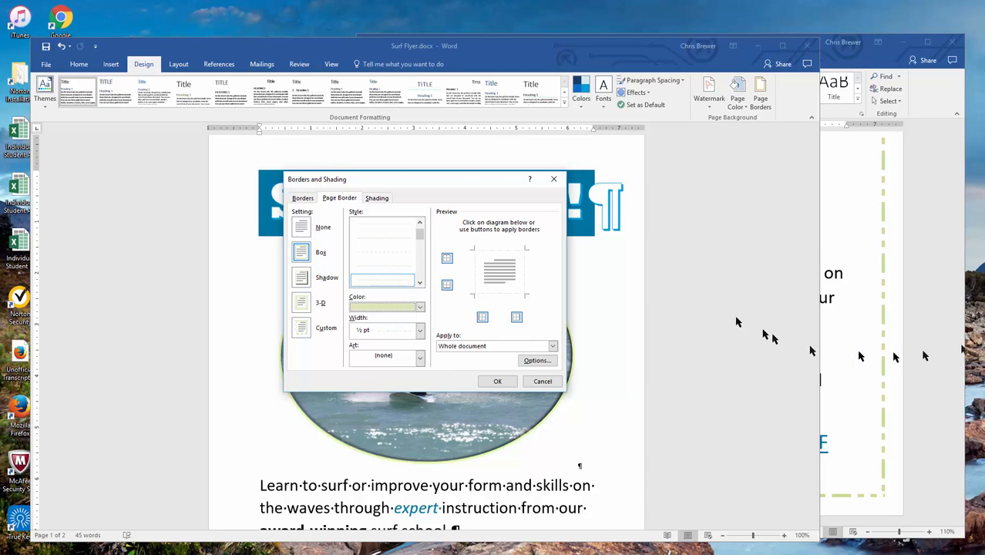
left_click(419, 331)
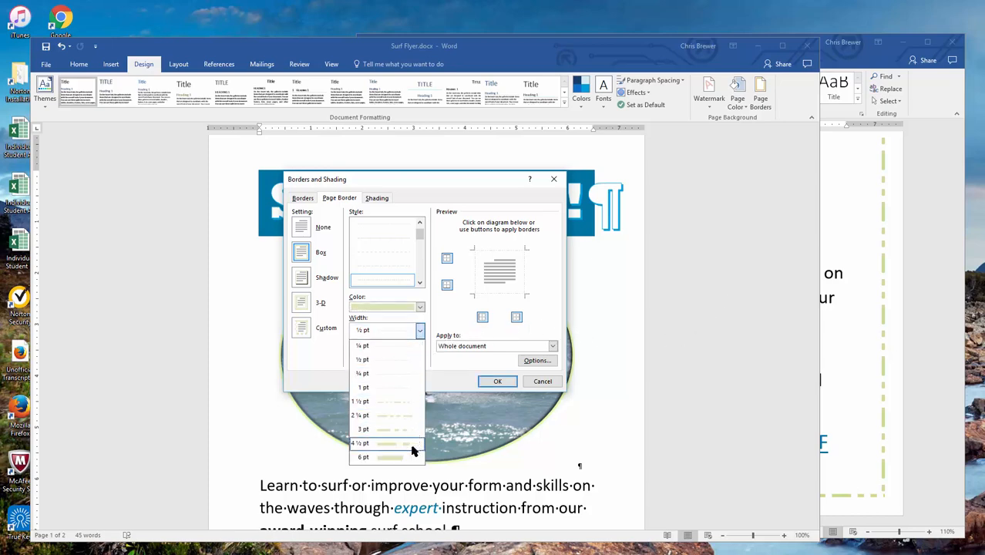
left_click(384, 444)
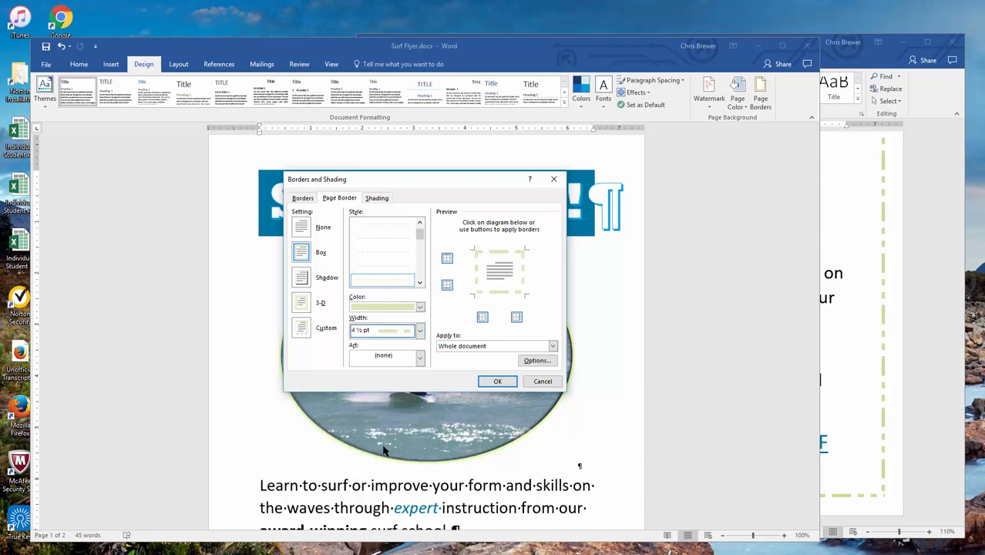
left_click(498, 381)
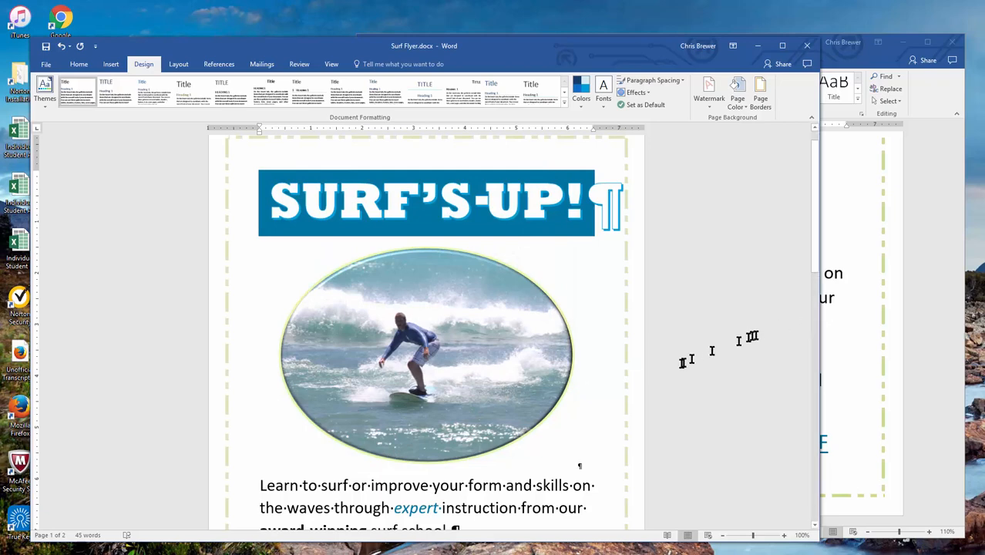
Shrink the surfing picture proportionally to about 5.3 inches wide to make room for the sign-up line on the first page
scroll(644, 379, "down", 5)
scroll(639, 393, "down", 2)
scroll(640, 393, "up", 6)
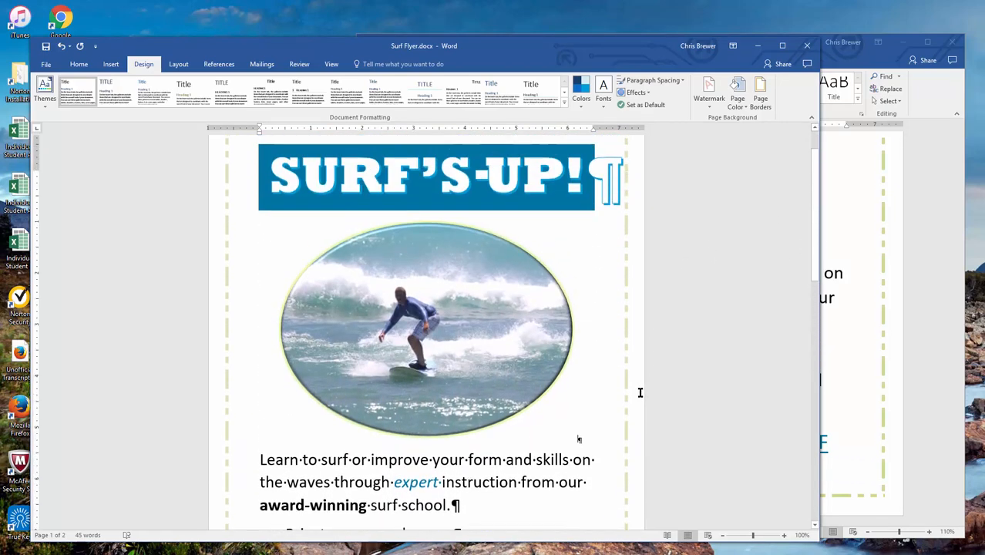
scroll(398, 366, "down", 5)
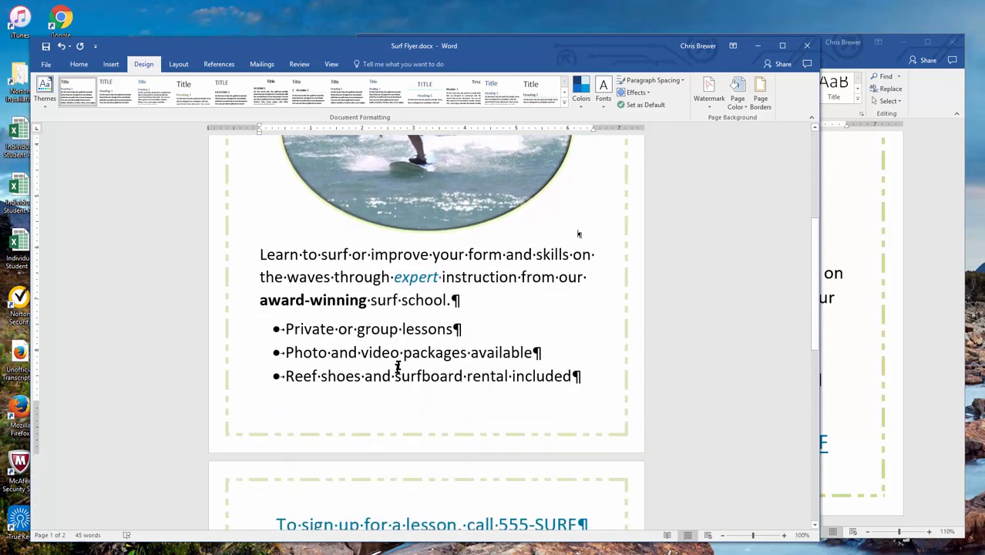
scroll(398, 366, "down", 3)
scroll(393, 400, "up", 6)
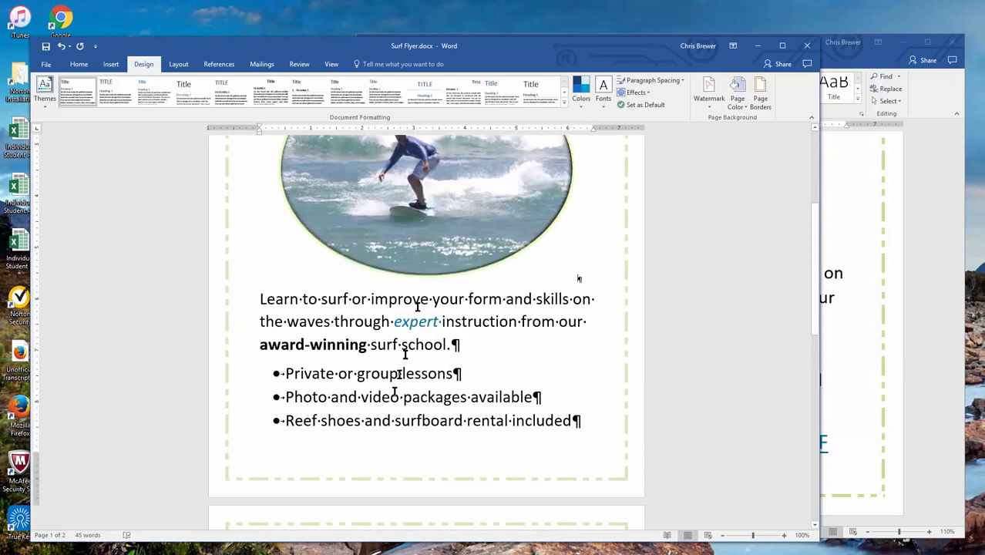
left_click(443, 279)
scroll(637, 194, "up", 2)
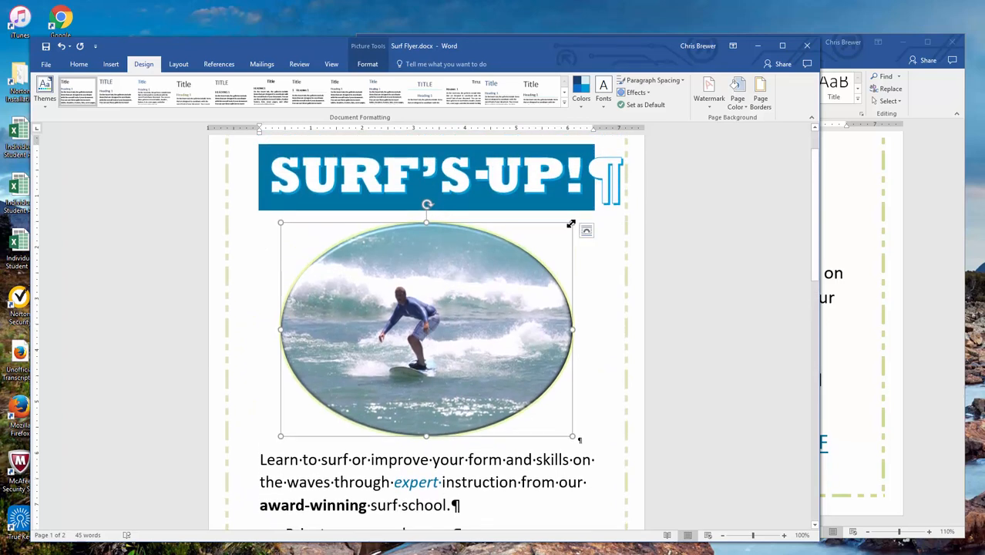
left_click_drag(545, 234, 560, 290)
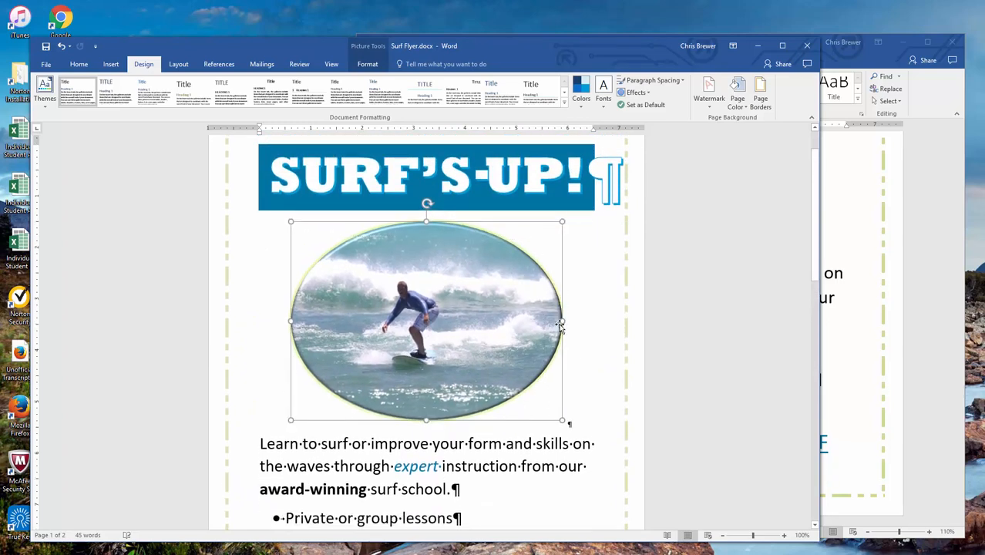
Reduce the surfing picture a little further, to about 5 inches wide, so the sign-up line fits on the first page
scroll(559, 324, "down", 4)
scroll(560, 323, "up", 3)
scroll(559, 324, "up", 2)
left_click_drag(560, 248, 552, 253)
scroll(582, 302, "down", 3)
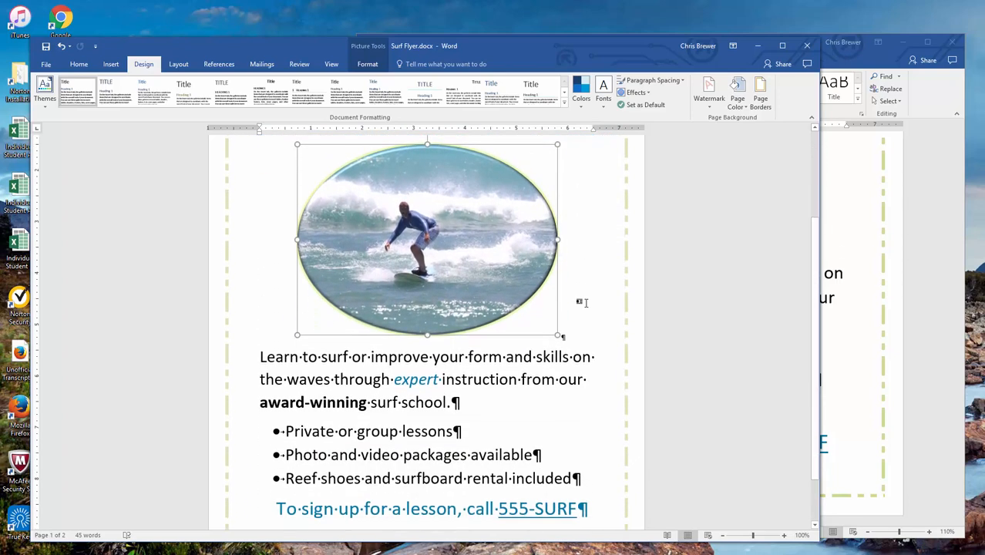
Compare the resized picture with the finished flyer's, and review the working flyer's one-page layout from the heading to the bottom border
left_click(835, 229)
scroll(843, 219, "up", 3)
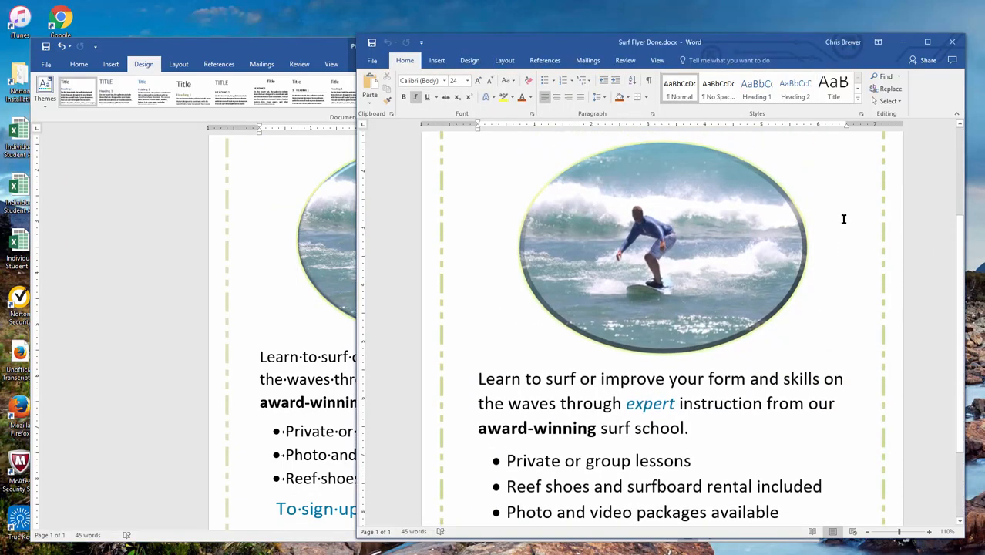
scroll(843, 219, "up", 3)
left_click(217, 255)
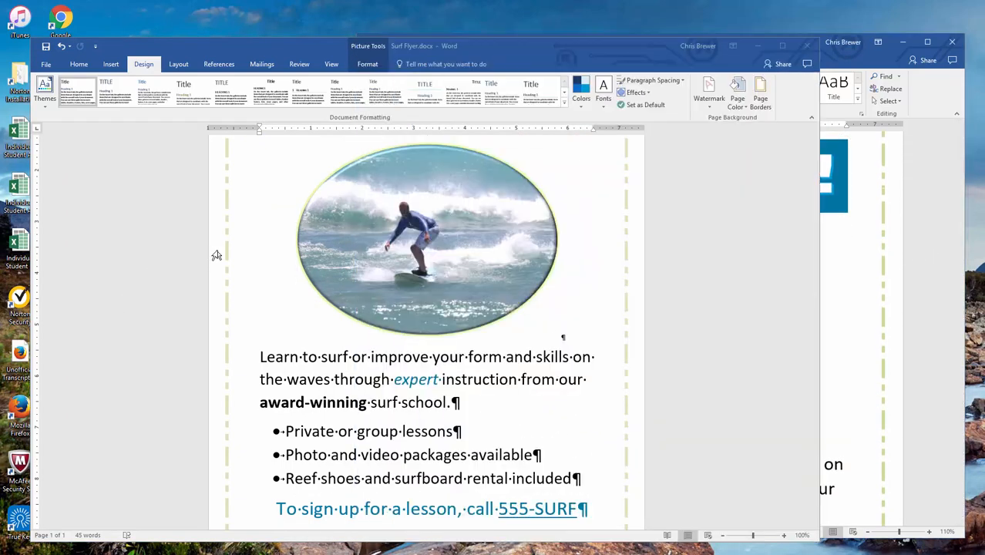
scroll(218, 254, "up", 2)
scroll(397, 360, "down", 2)
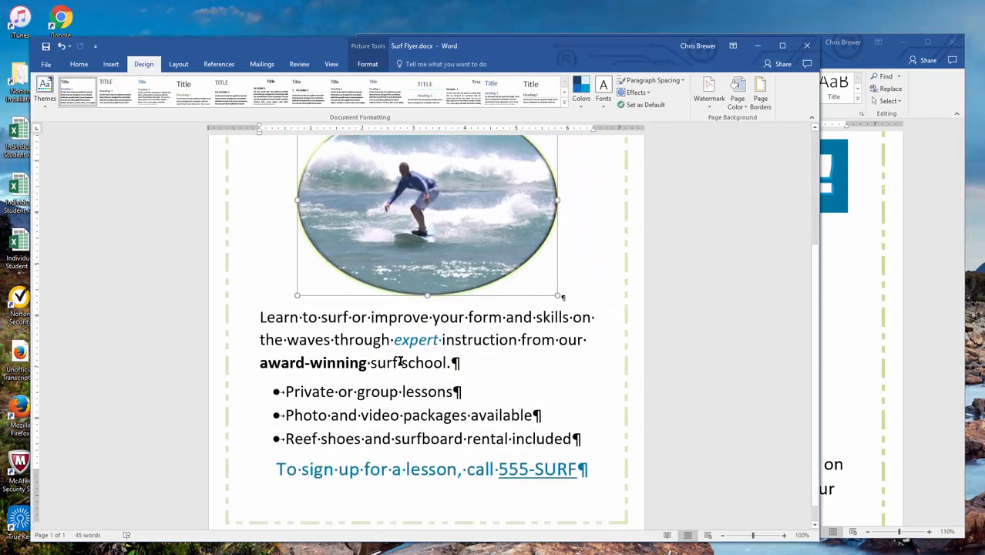
scroll(407, 347, "up", 3)
scroll(409, 351, "down", 4)
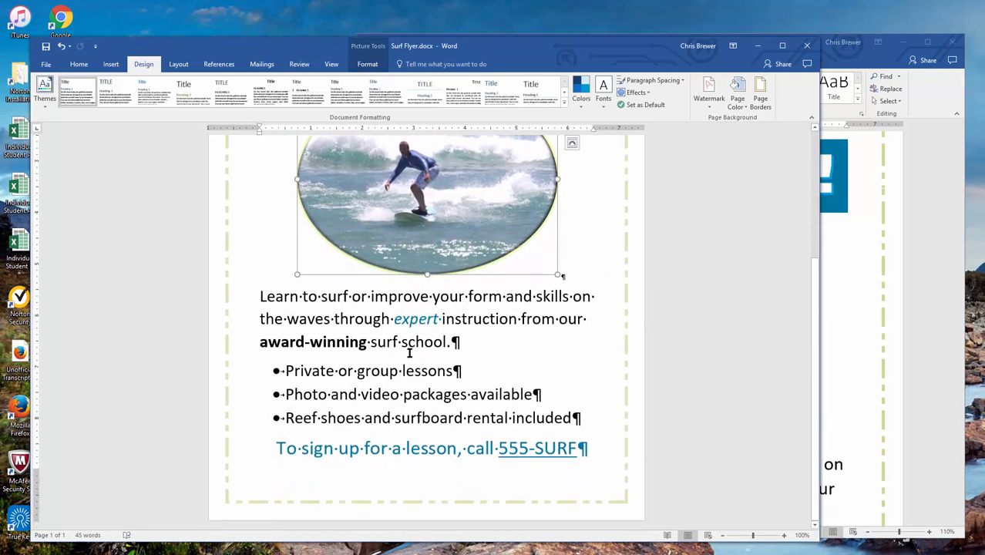
scroll(409, 352, "up", 3)
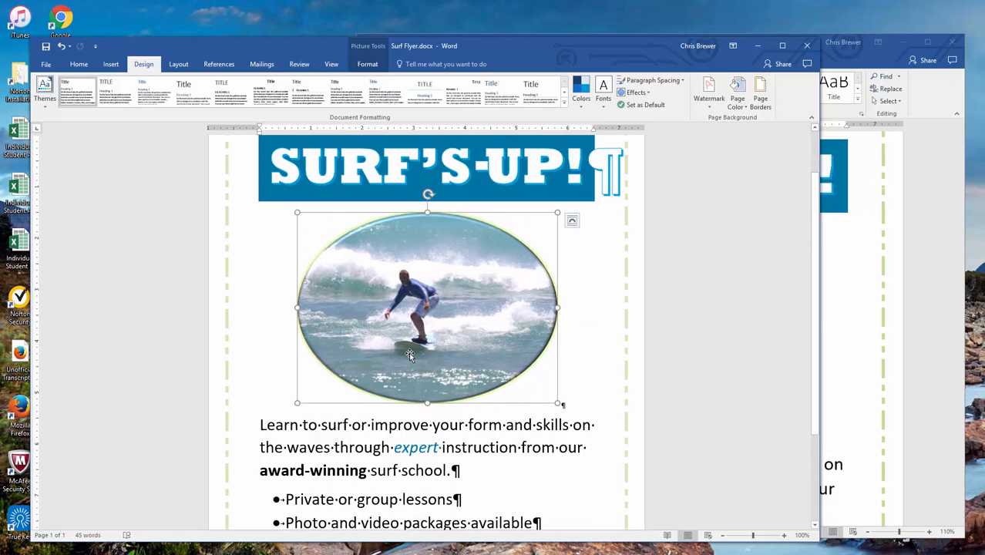